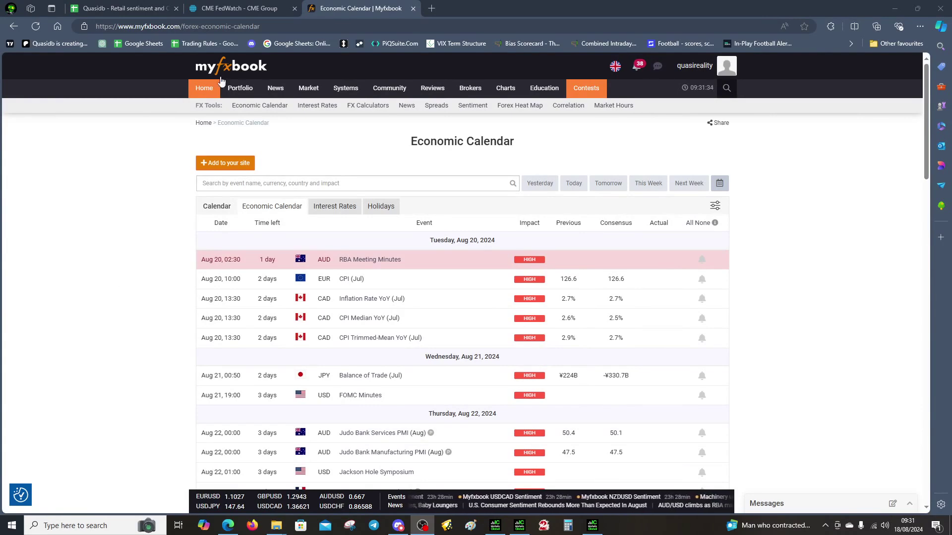
- Examine the high-impact events listed in the Myfxbook economic calendar from August 20 to August 24, 2024
mouse_move(229, 13)
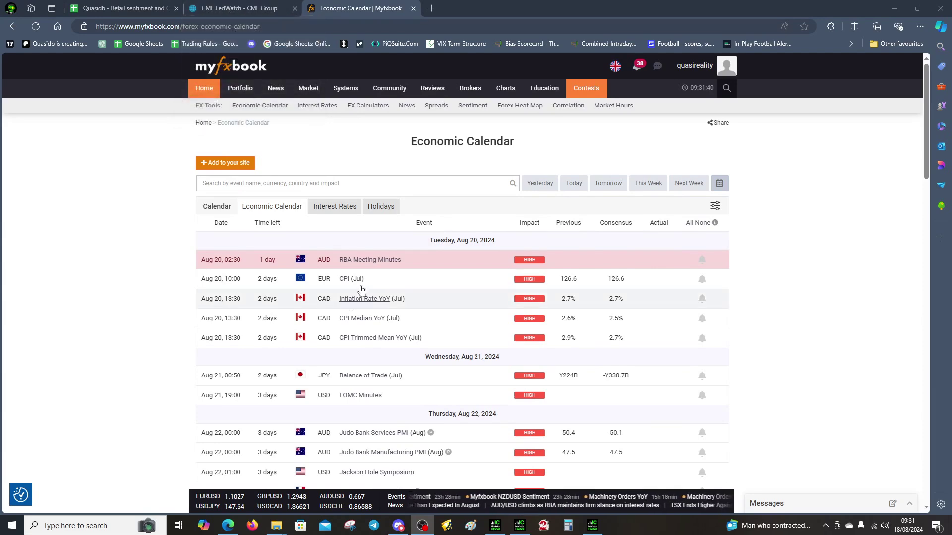
scroll(356, 291, "down", 2)
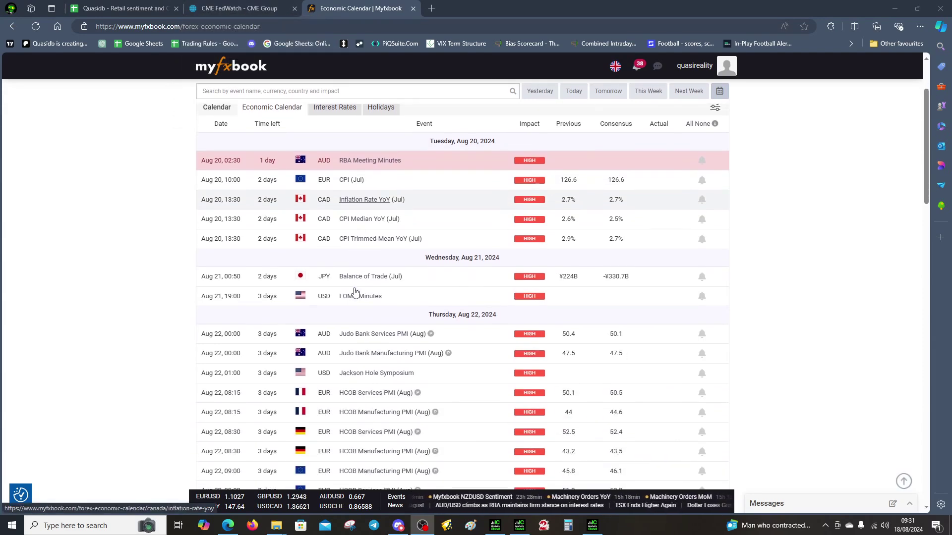
scroll(351, 308, "down", 3)
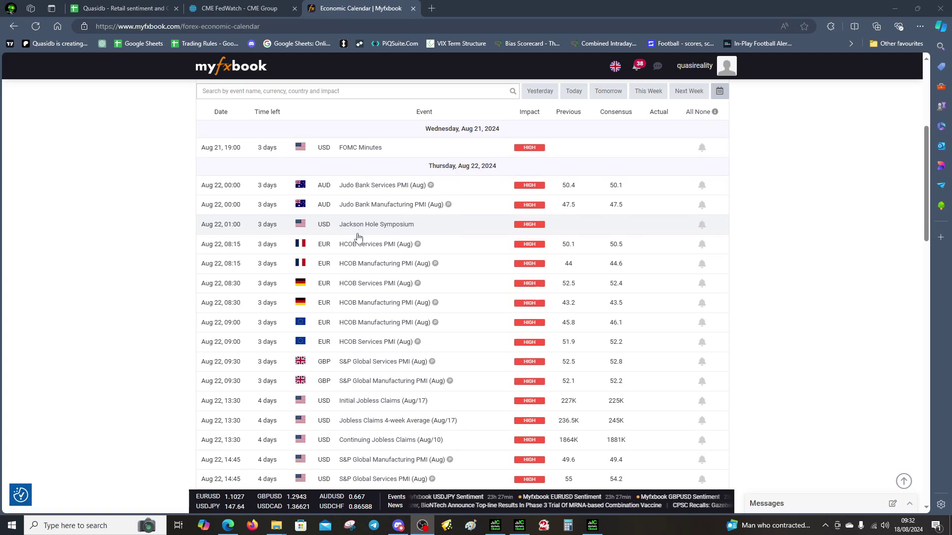
scroll(395, 272, "up", 3)
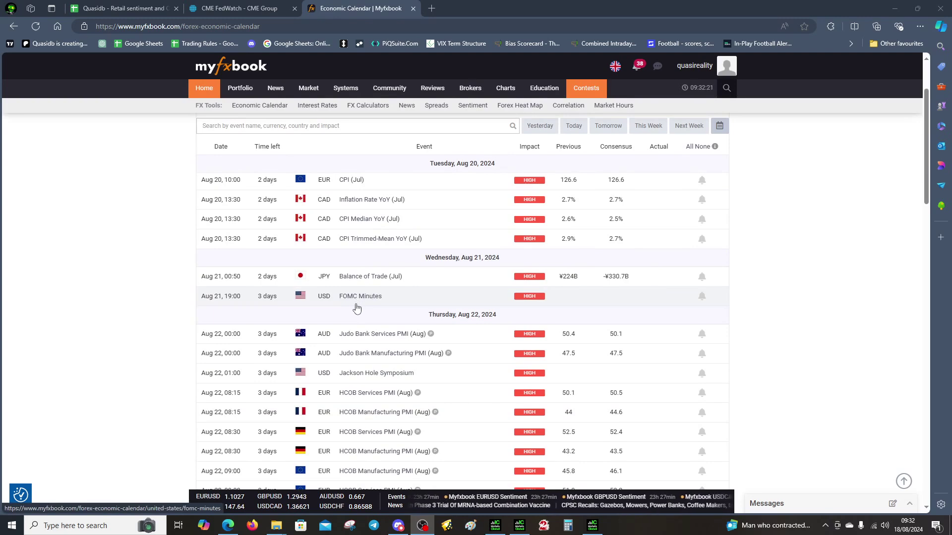
scroll(359, 309, "down", 2)
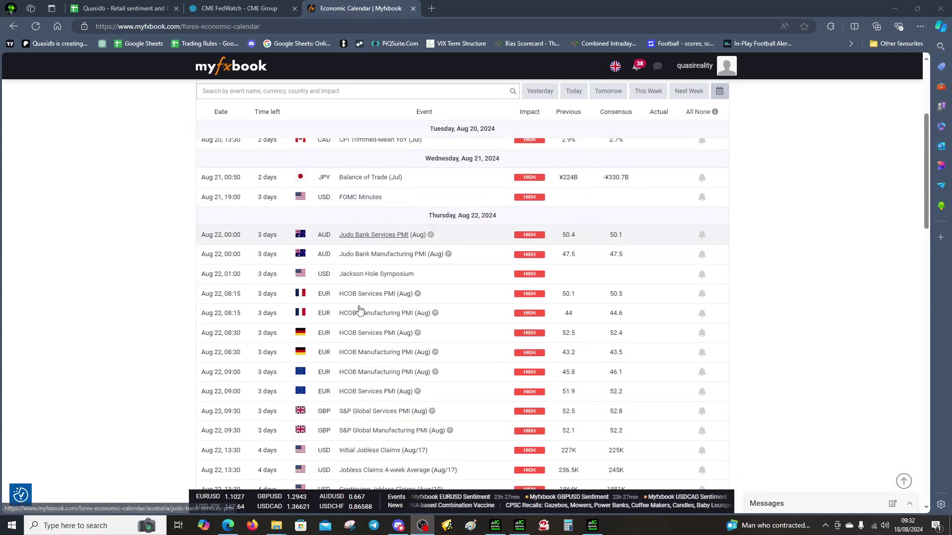
scroll(387, 268, "down", 1)
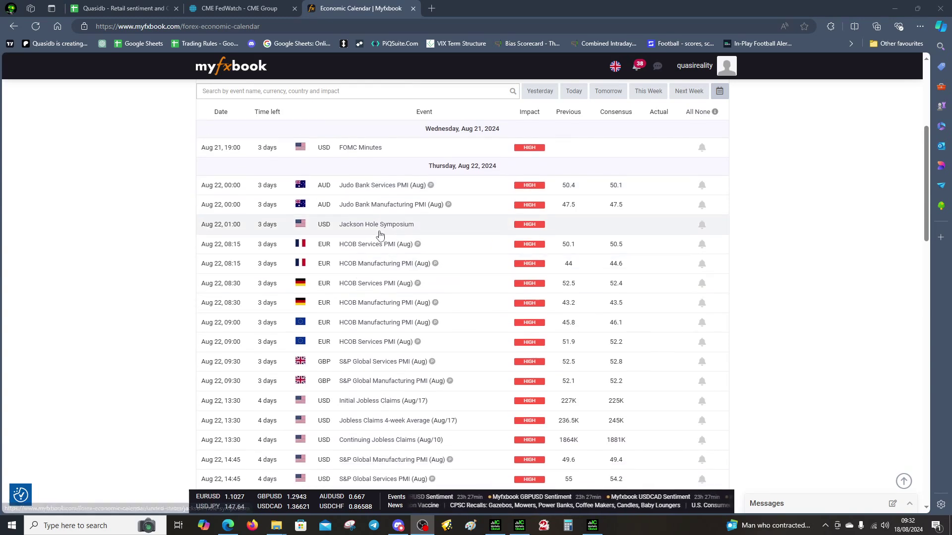
scroll(375, 306, "down", 3)
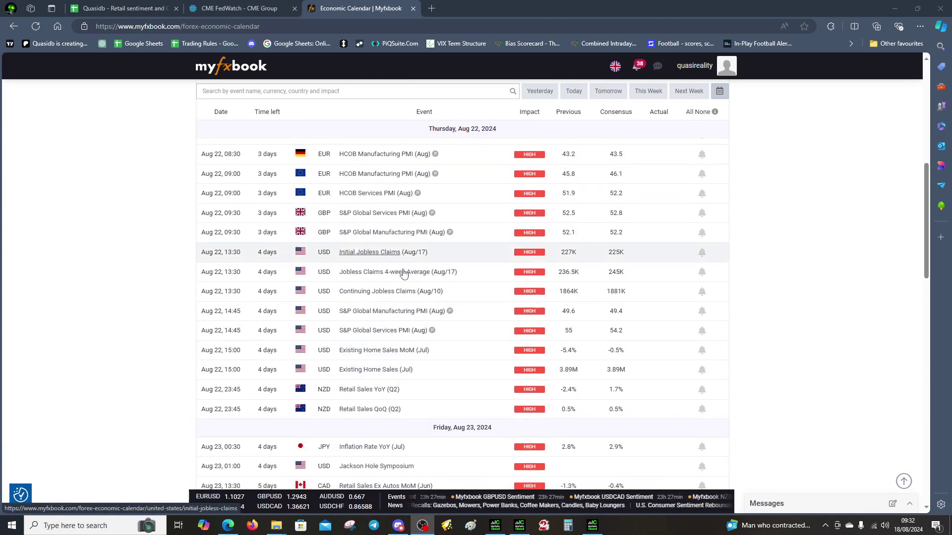
scroll(367, 317, "down", 4)
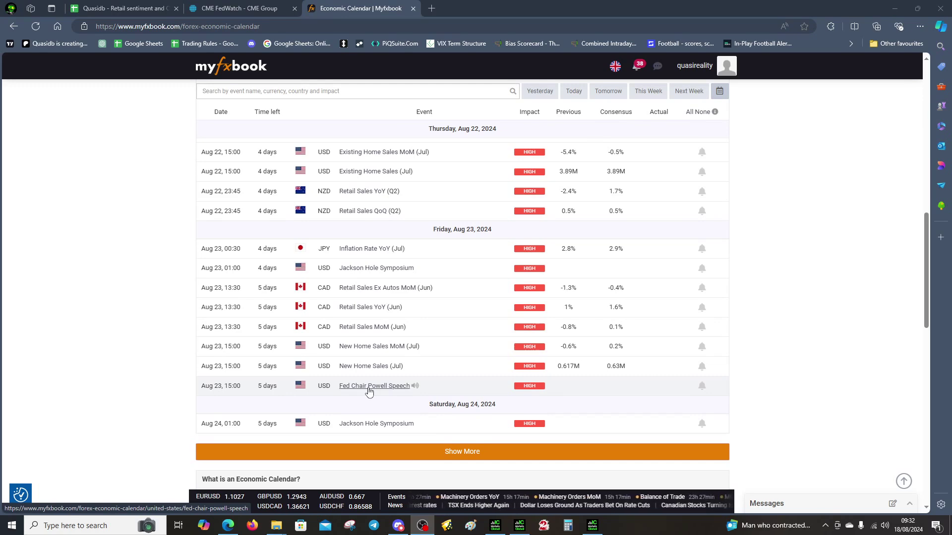
- Show the CME FedWatch target rate probabilities for the 18 Sep 2024 Fed meeting
left_click(246, 10)
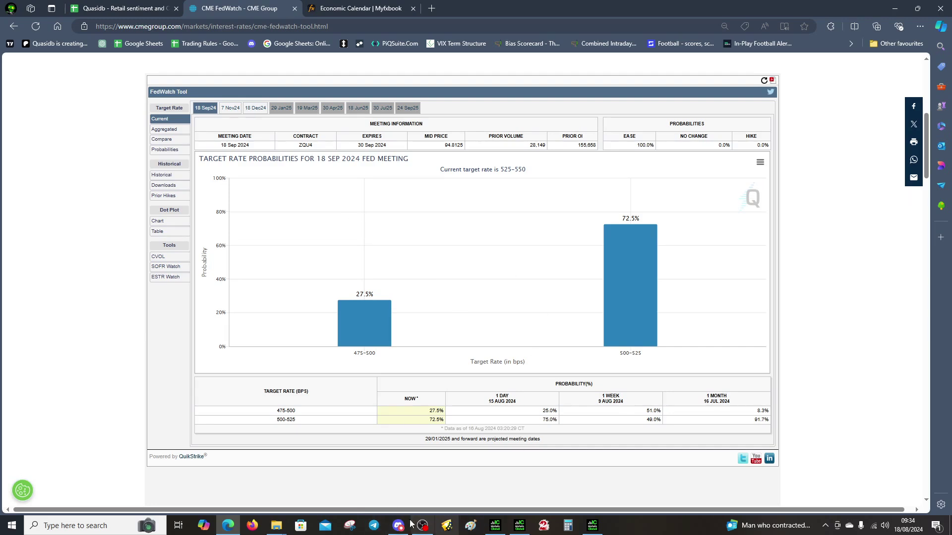
- Switch to Telegram and find the August 15 message about the GBPUSD SLC probe in the QuasiDB chat group
left_click(375, 528)
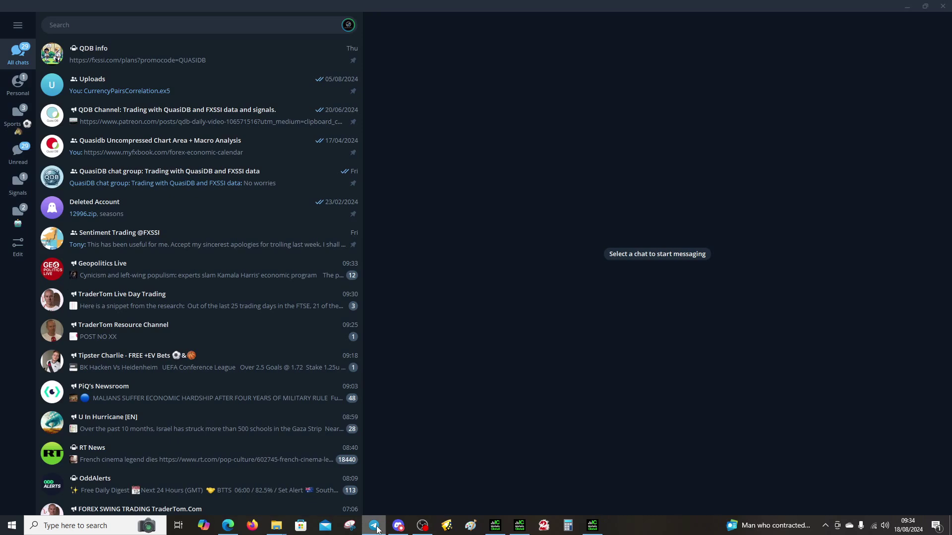
left_click(187, 184)
scroll(560, 316, "up", 10)
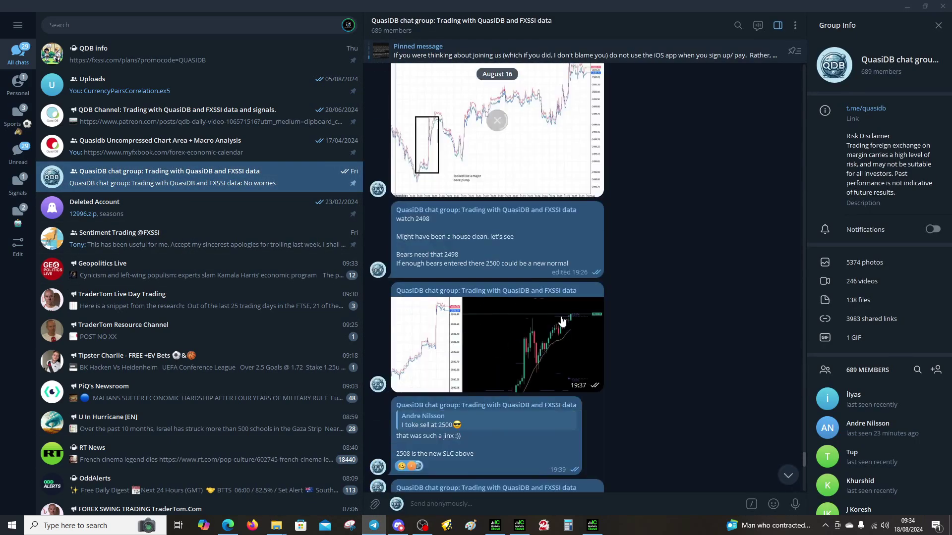
scroll(561, 316, "up", 15)
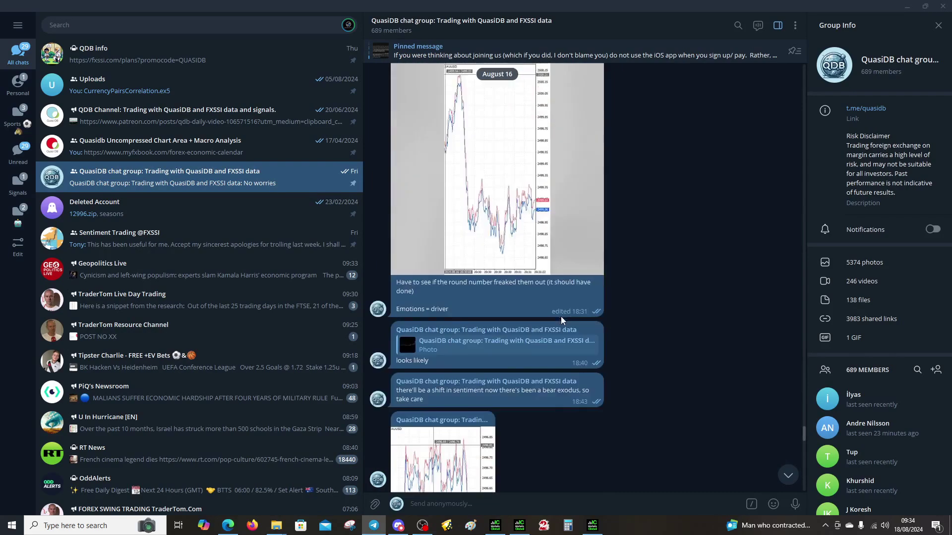
scroll(559, 321, "up", 15)
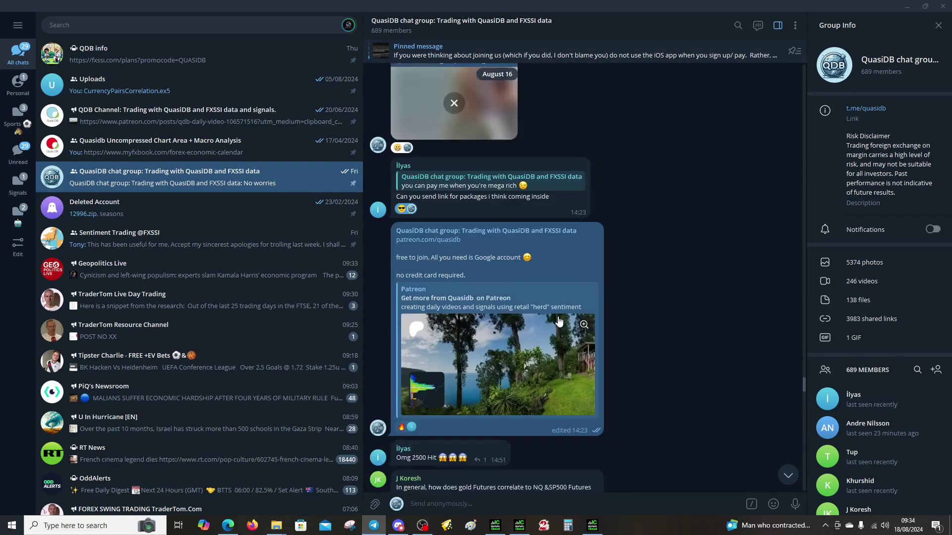
scroll(557, 320, "up", 15)
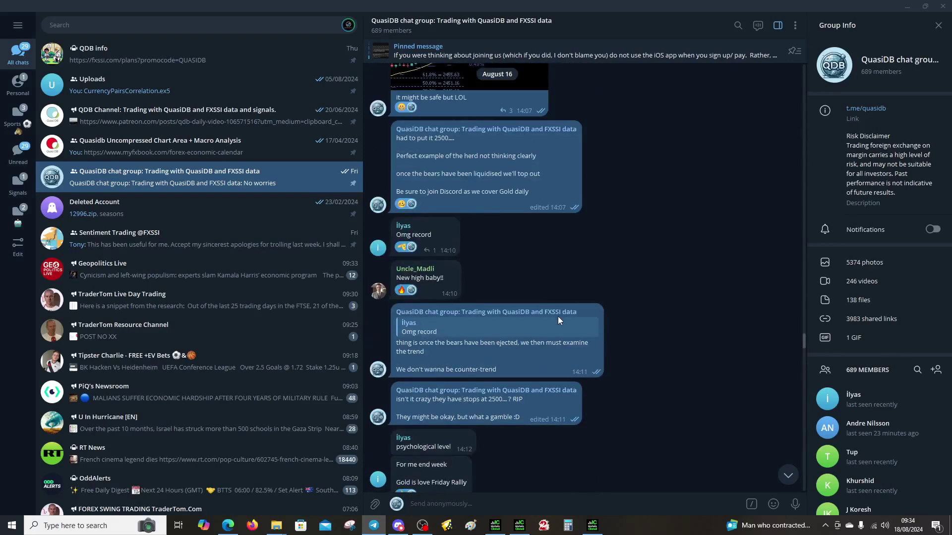
scroll(559, 321, "up", 15)
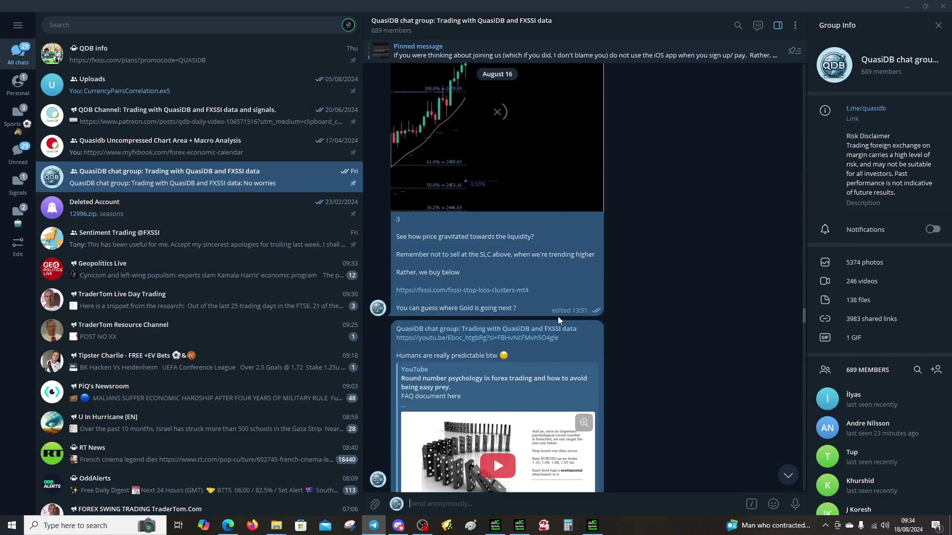
scroll(559, 322, "up", 15)
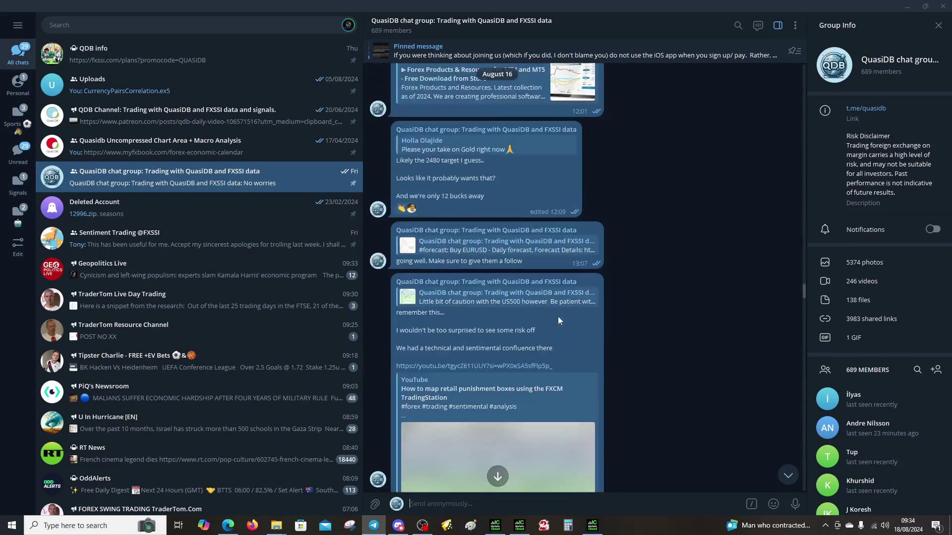
scroll(559, 321, "up", 4)
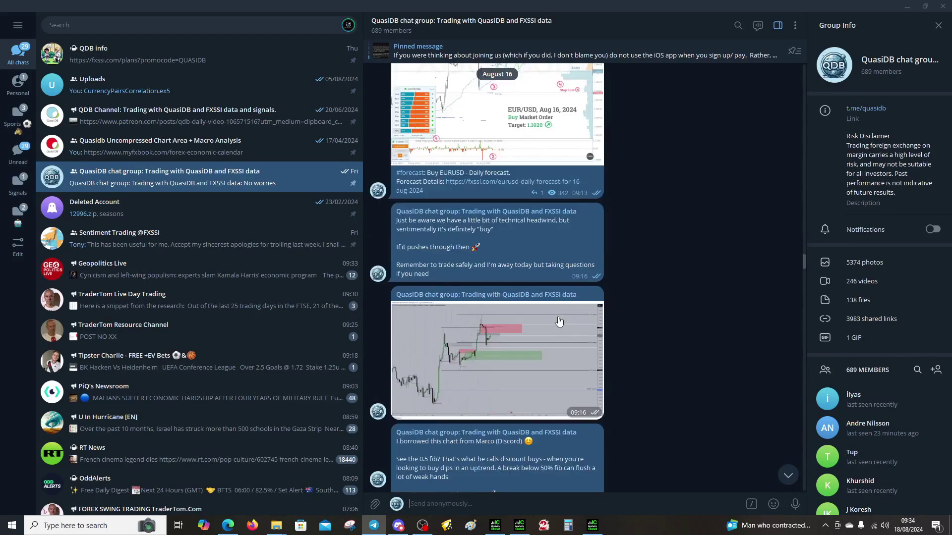
scroll(559, 322, "up", 15)
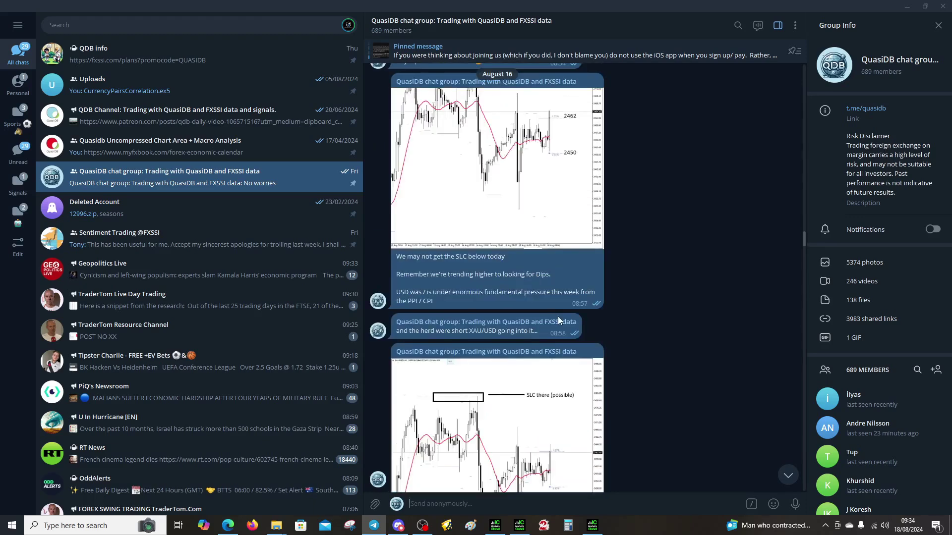
scroll(559, 322, "up", 15)
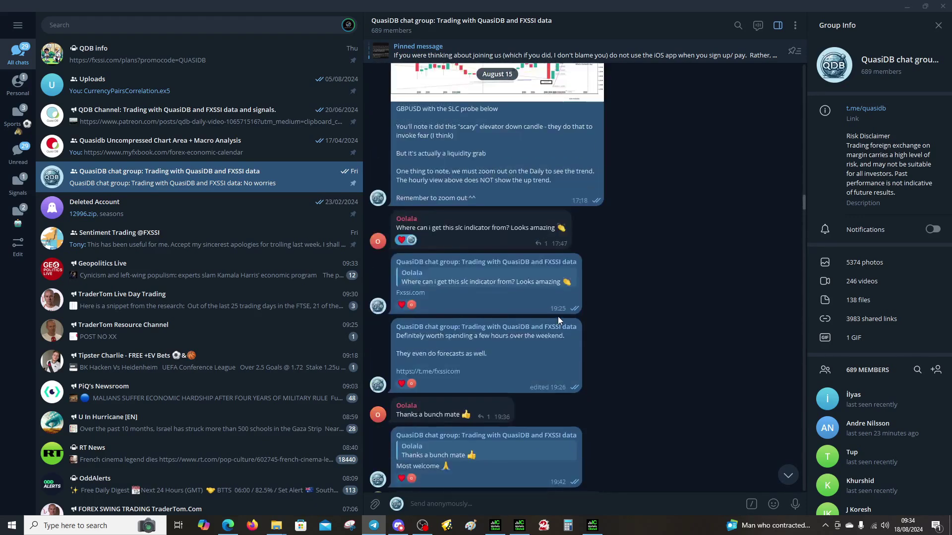
scroll(557, 320, "up", 4)
- View the GBPUSD chart image from the SLC probe message at full size, close it and return to the browser
left_click(514, 301)
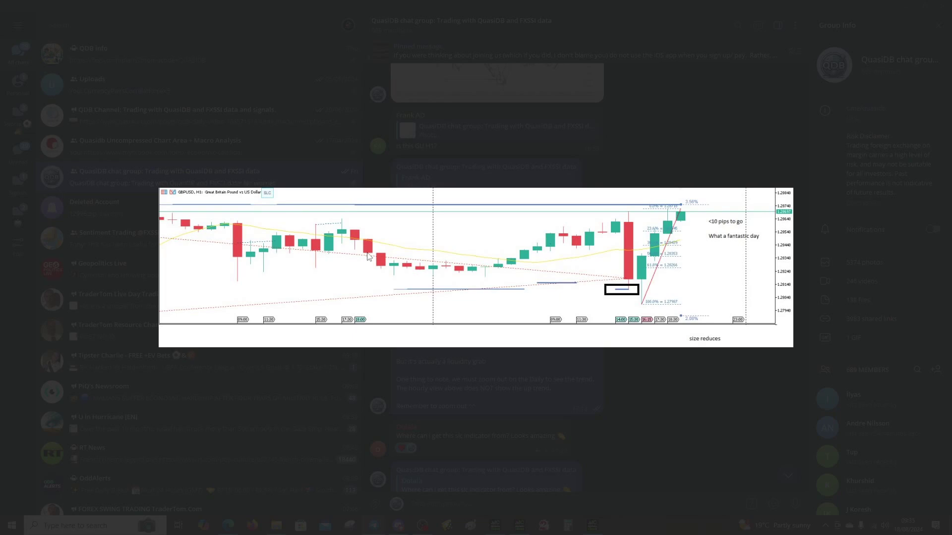
key("Escape")
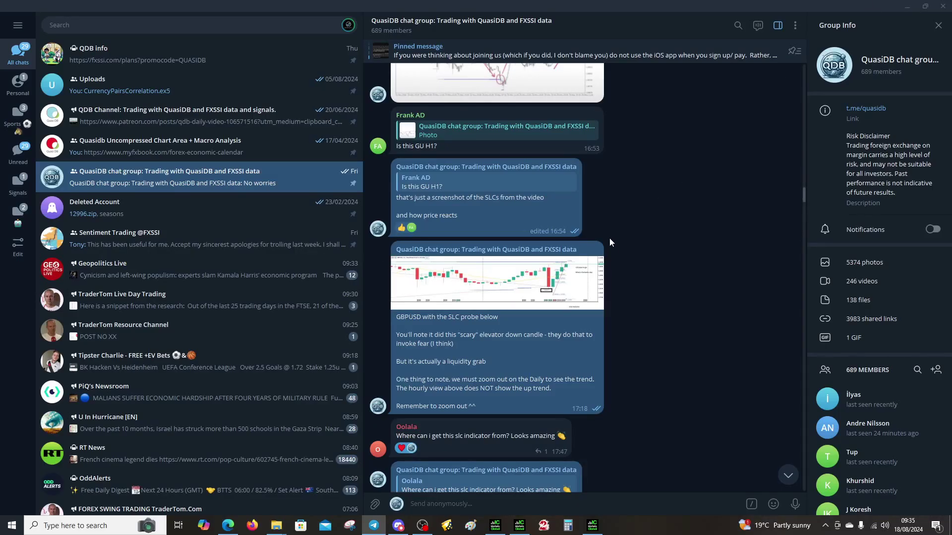
left_click(907, 6)
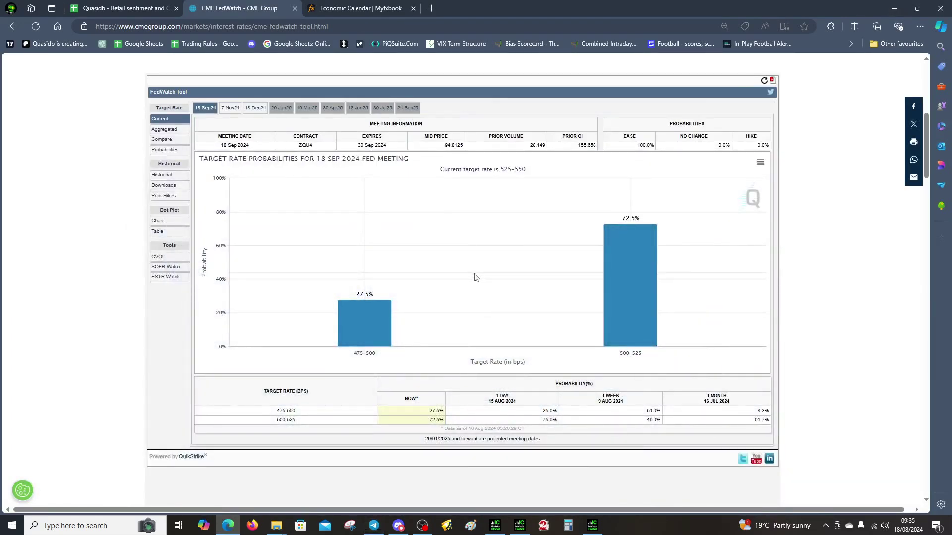
- Examine the currency bubbles, from CAD down to NZD, on the Daily Bubbles chart of the Quasidb retail sentiment spreadsheet
left_click(127, 7)
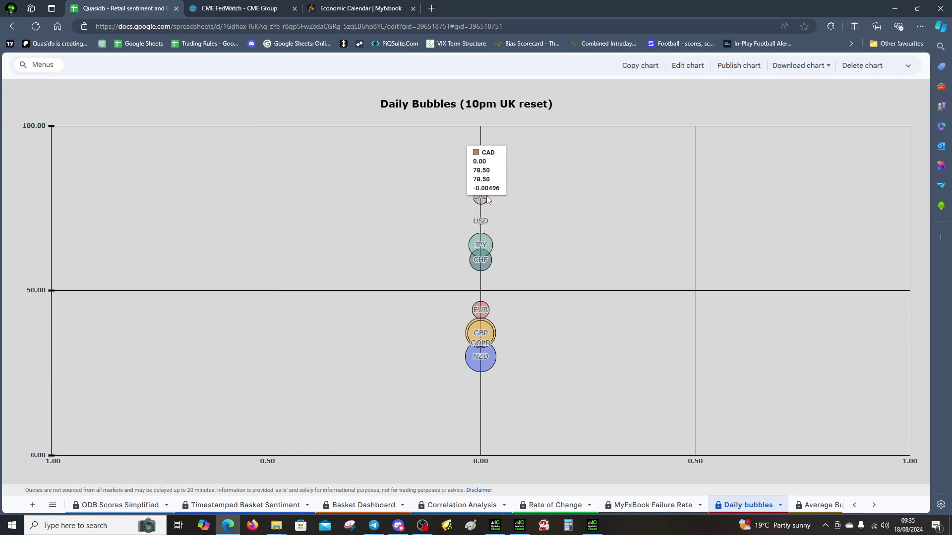
mouse_move(487, 258)
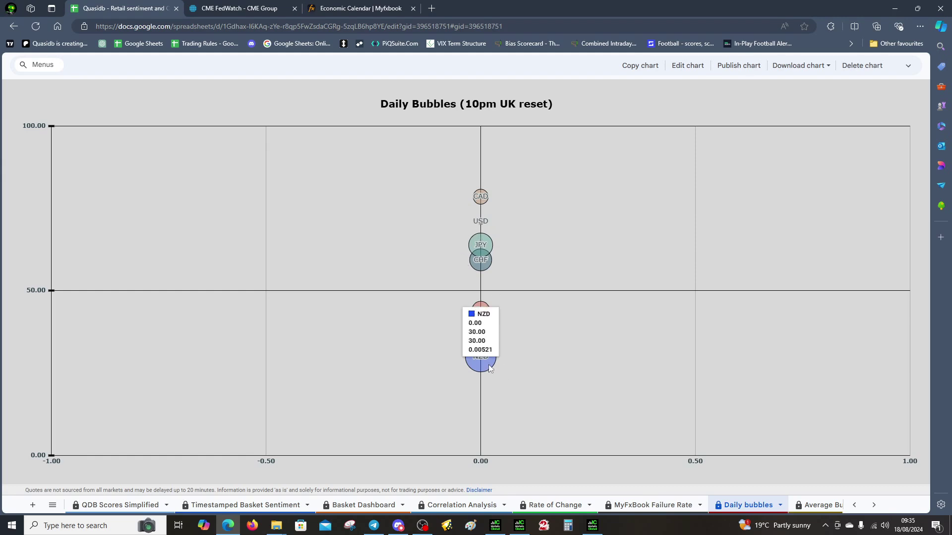
mouse_move(489, 312)
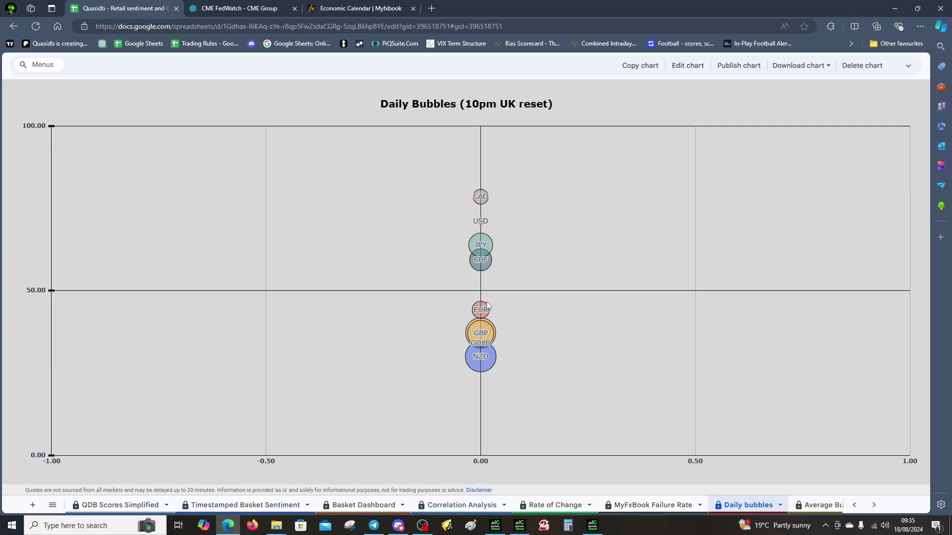
mouse_move(493, 363)
mouse_move(493, 340)
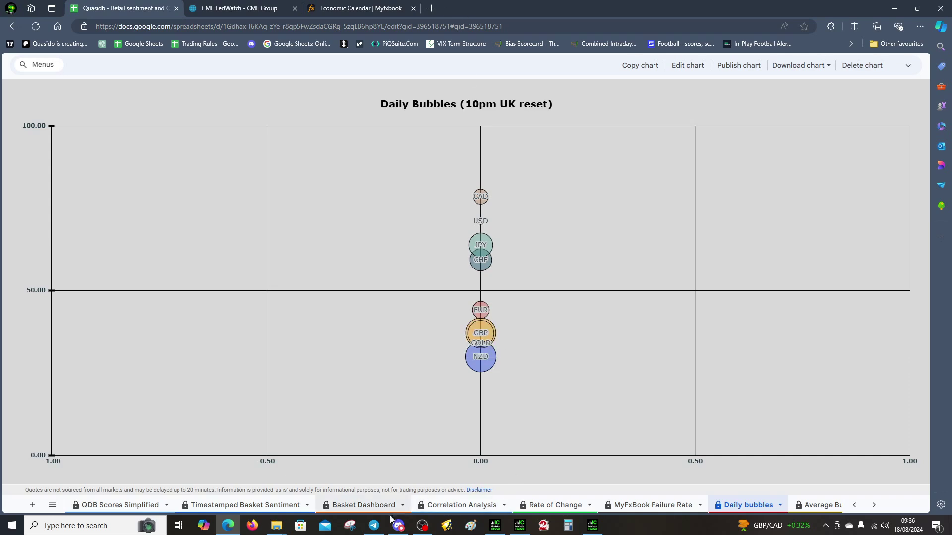
- Bring up the Downloads folder in File Explorer and check the shared report file in Discord's cot-report channel
mouse_move(288, 520)
left_click(325, 461)
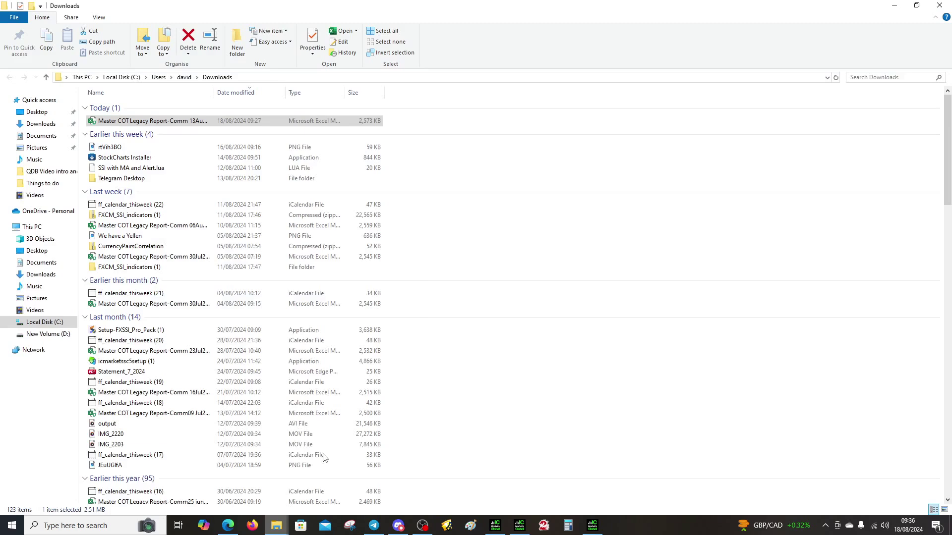
left_click(401, 526)
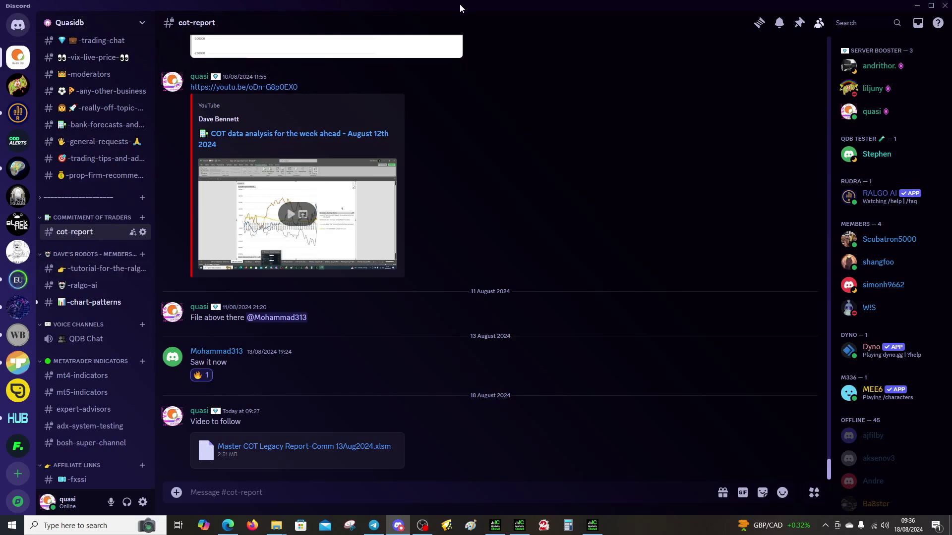
key("alt+Tab")
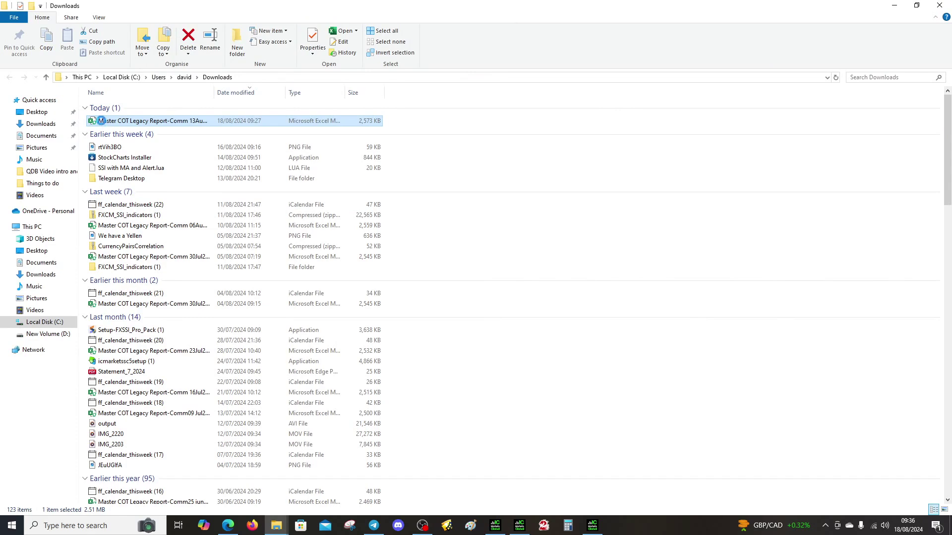
- Unblock the downloaded Master COT Legacy Report-Comm 13Aug2024 file in its properties
right_click(102, 124)
left_click(85, 319)
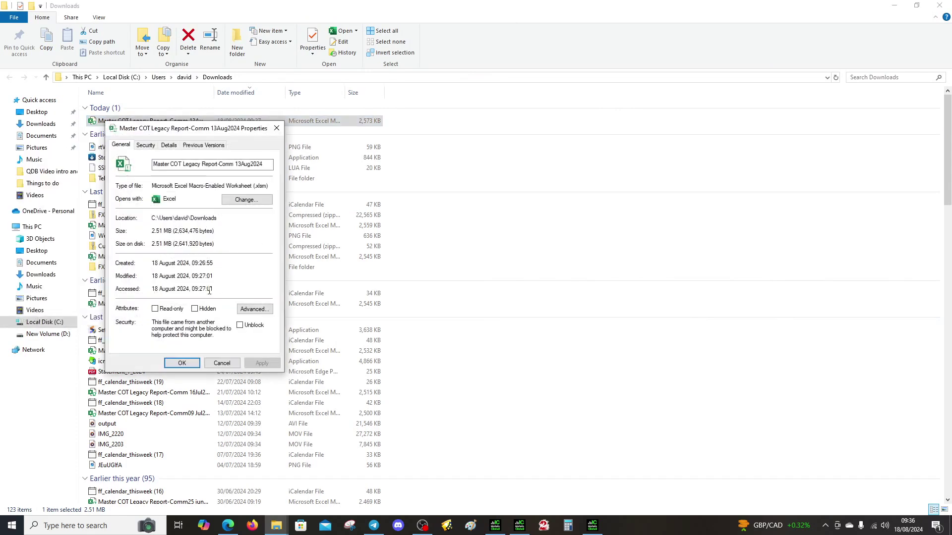
left_click(240, 325)
left_click(266, 366)
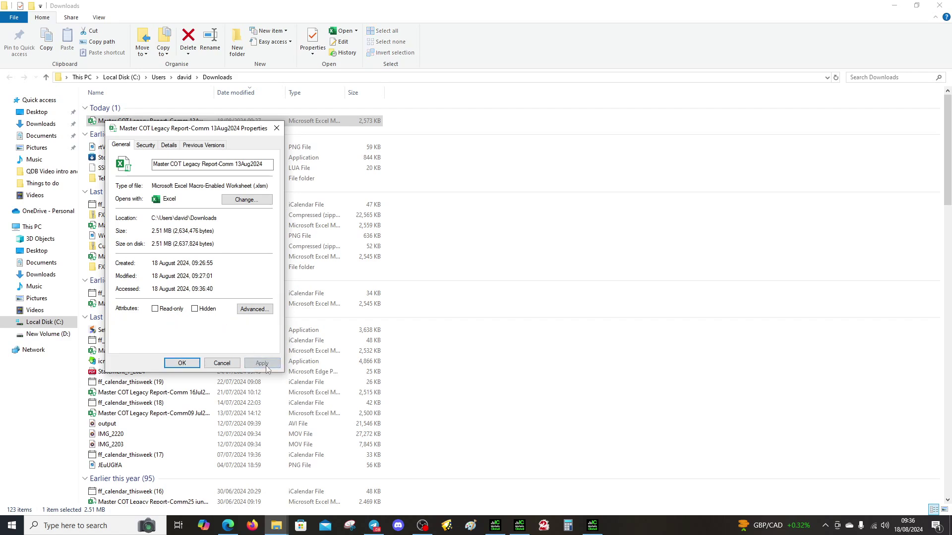
left_click(182, 364)
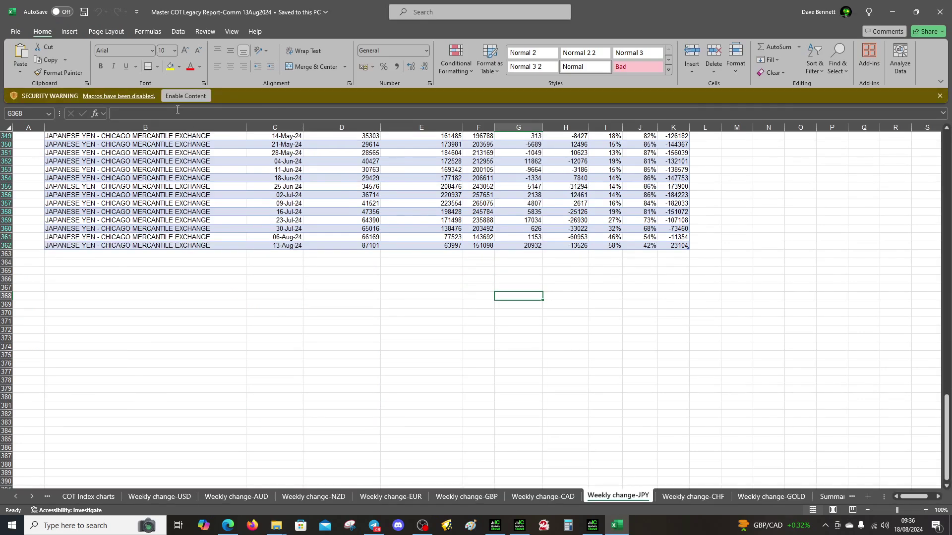
- Enable the disabled macros in the Master COT Legacy Report workbook in Excel and show the COT Index charts sheet
left_click(184, 96)
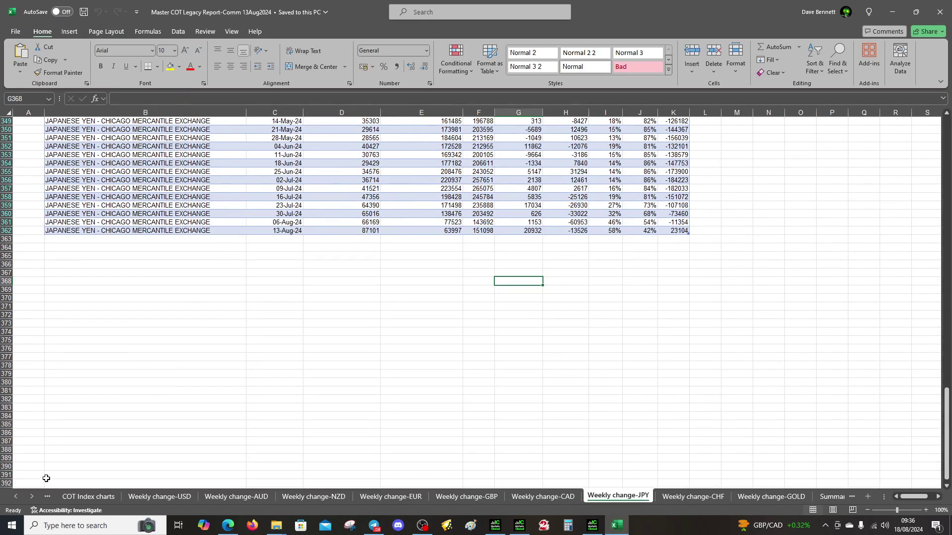
left_click(99, 497)
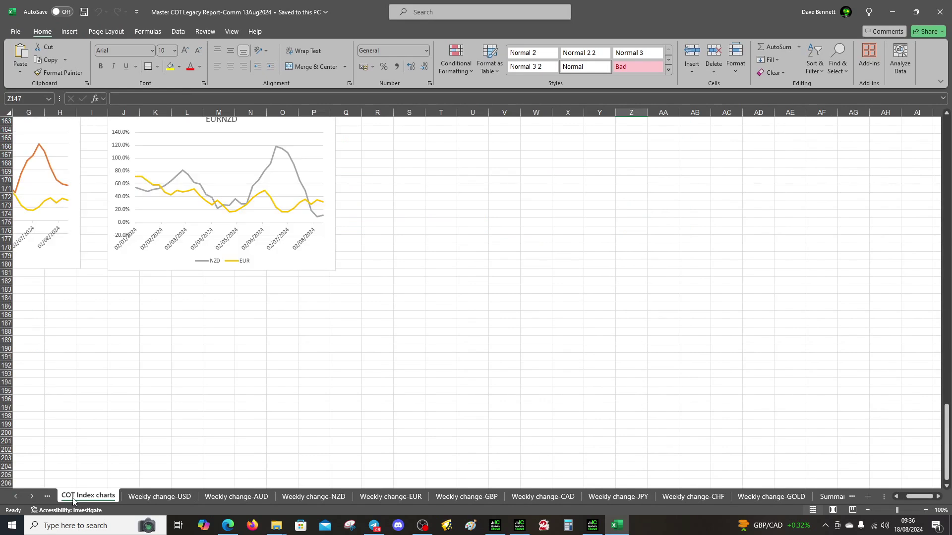
left_click(20, 497)
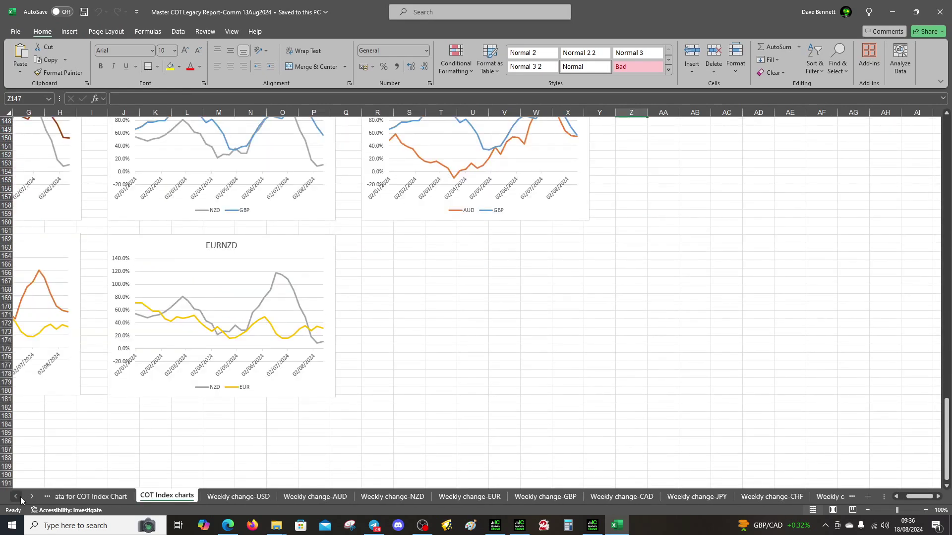
- Open the Chart Page sheet of the COT workbook and show its uppermost charts
left_click(20, 497)
left_click(20, 497)
left_click(20, 497)
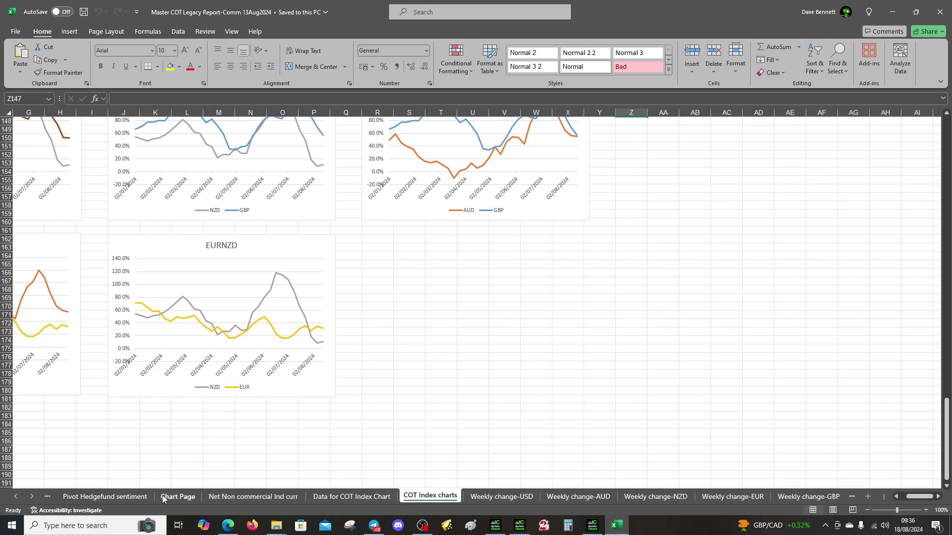
left_click(177, 496)
scroll(377, 342, "up", 14)
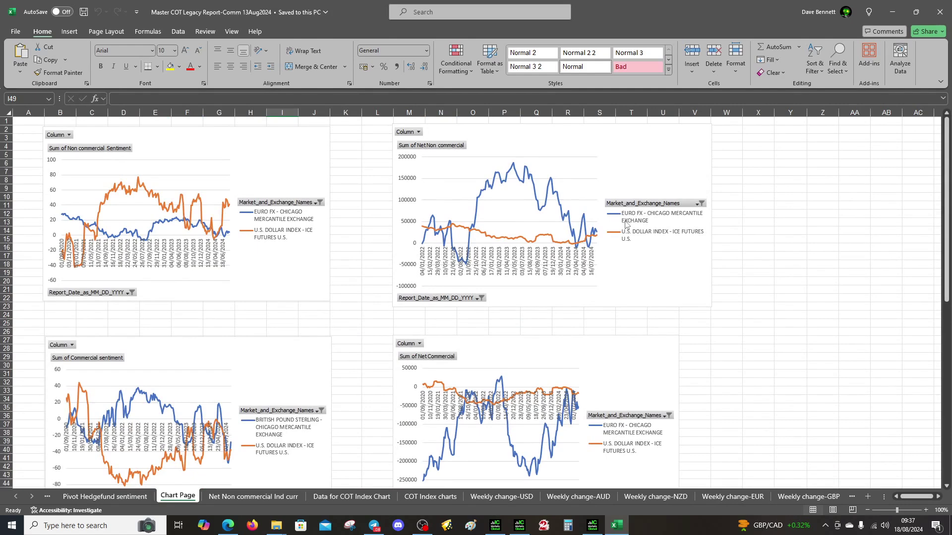
- Move the Sum of Net Non commercial pivot chart to a new sheet named net non comms
right_click(651, 162)
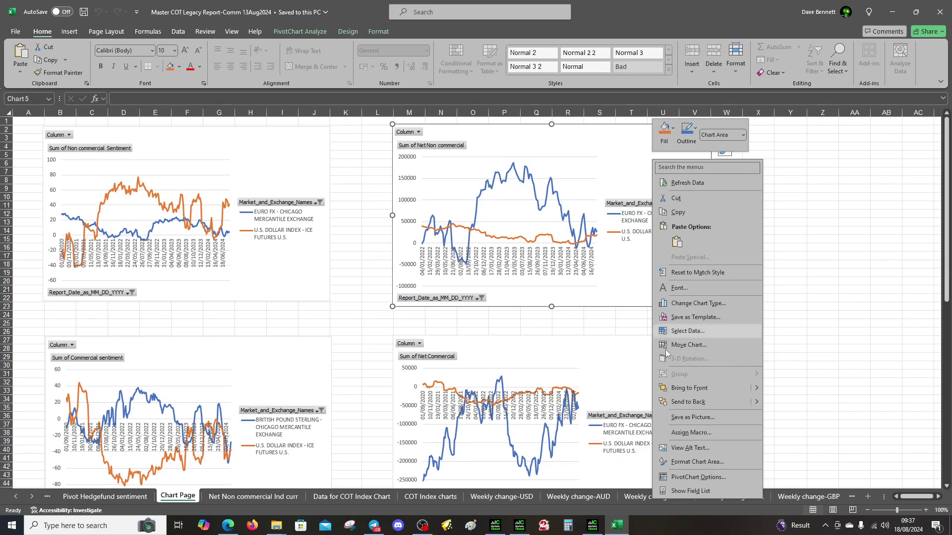
left_click(692, 345)
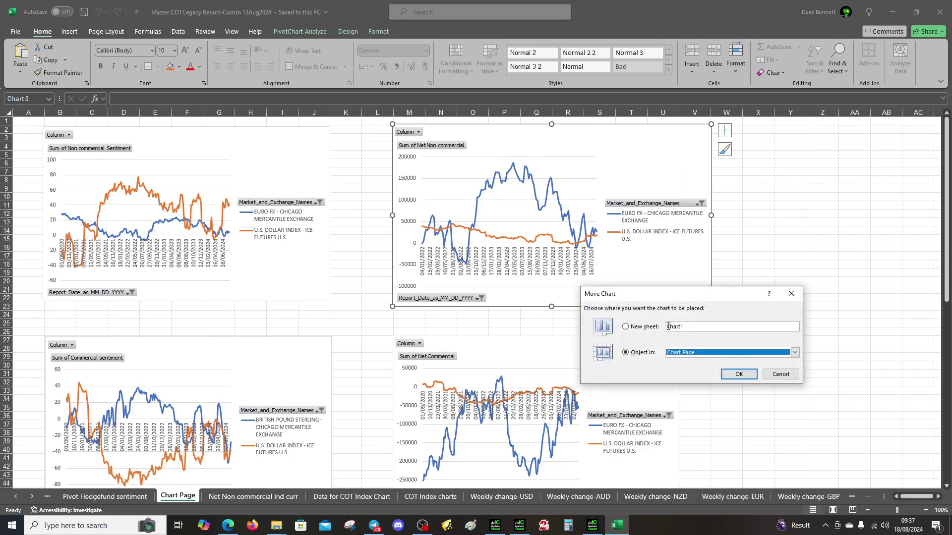
left_click(695, 326)
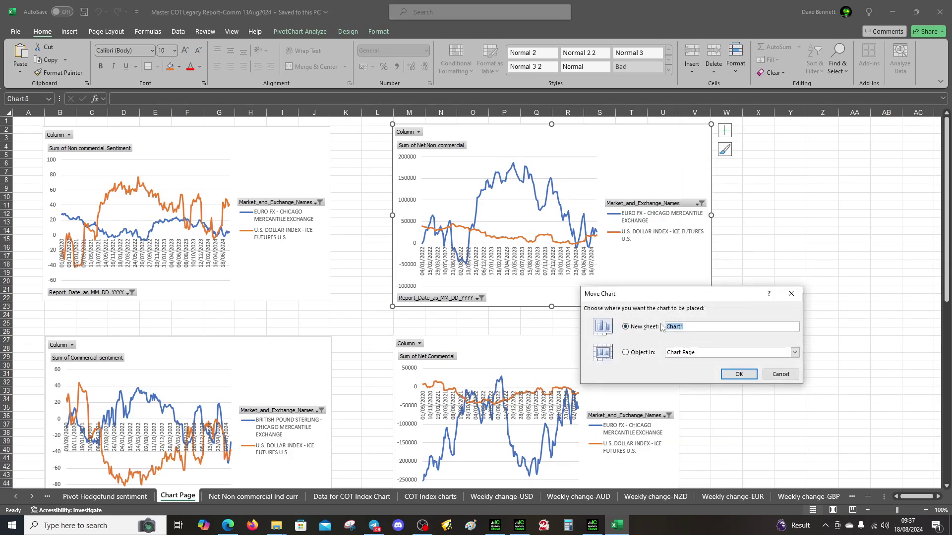
type("net non comms")
key("Return")
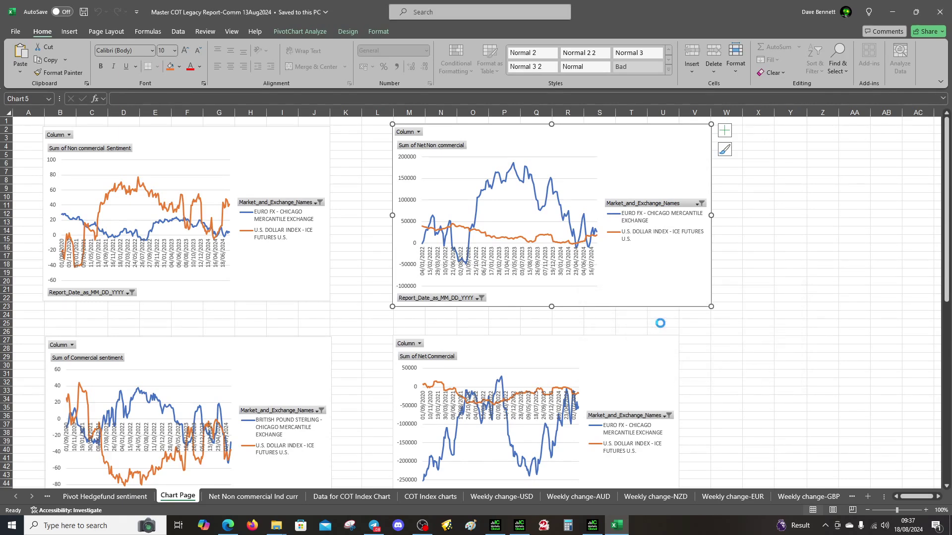
- Place the workbook side by side with the Quasidb retail sentiment spreadsheet showing the Daily Bubbles chart
left_click_drag(613, 16, 2, 156)
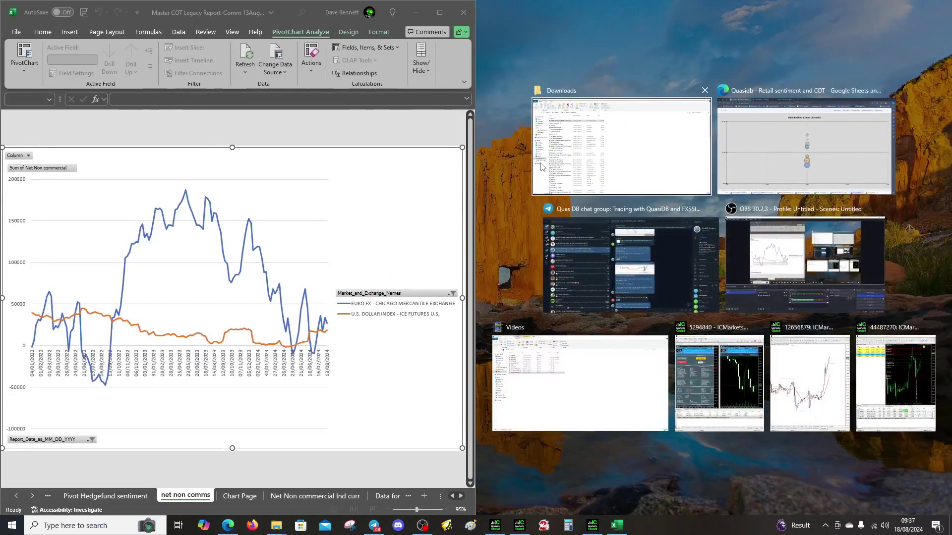
left_click(722, 167)
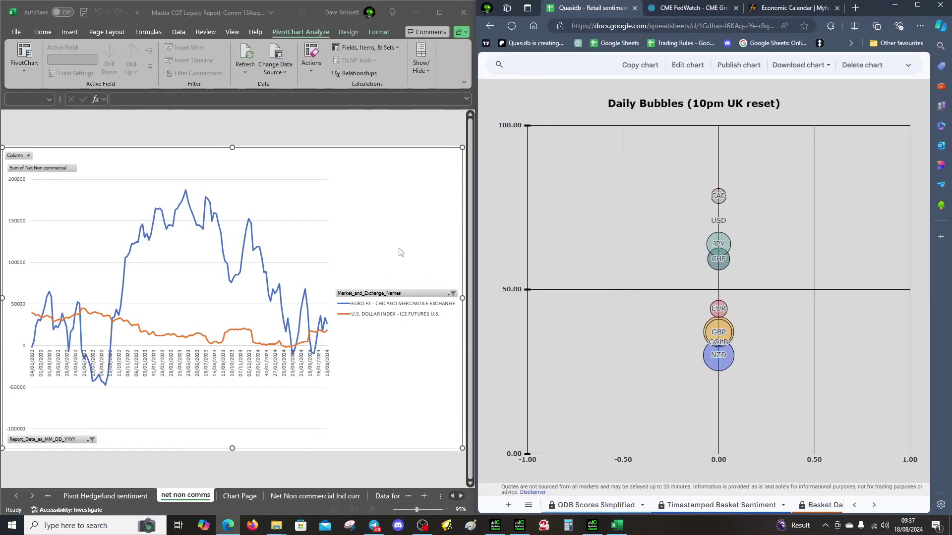
mouse_move(711, 197)
- Add the Japanese yen to the net non-commercial chart's market filter and compare it with the JPY and USD retail sentiment bubbles
left_click(449, 296)
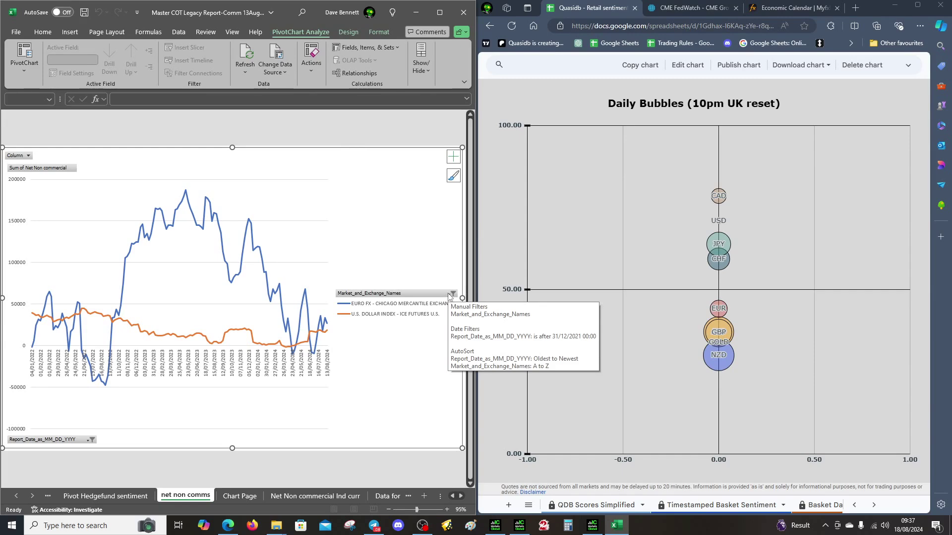
left_click(450, 295)
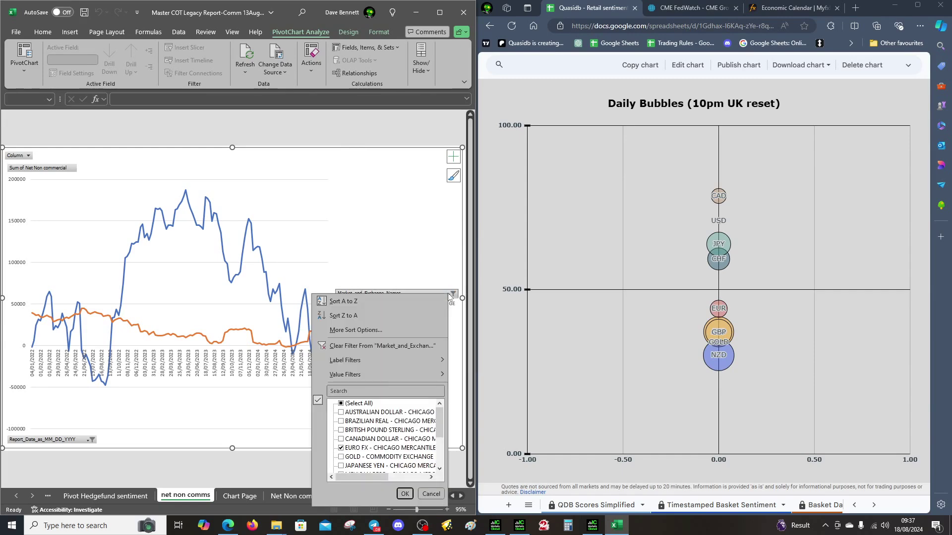
left_click(345, 469)
left_click(408, 494)
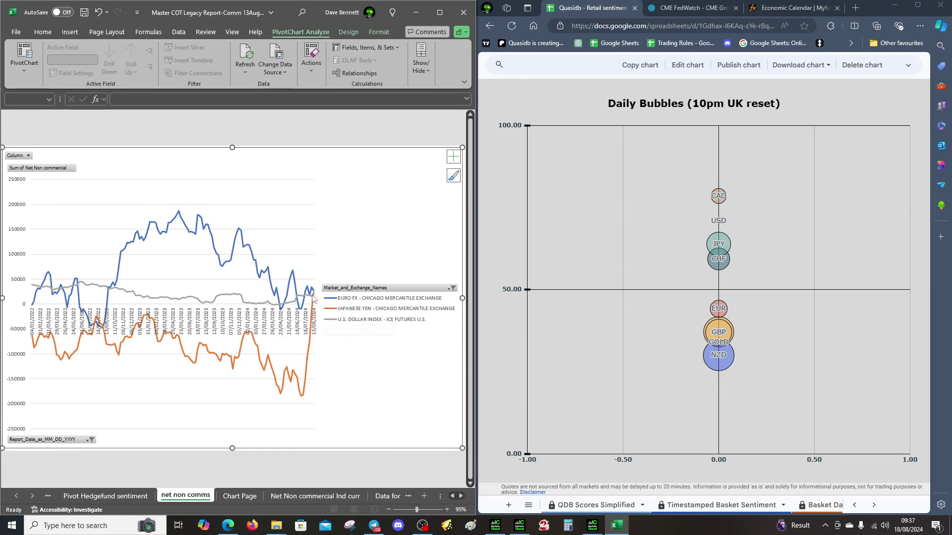
mouse_move(315, 297)
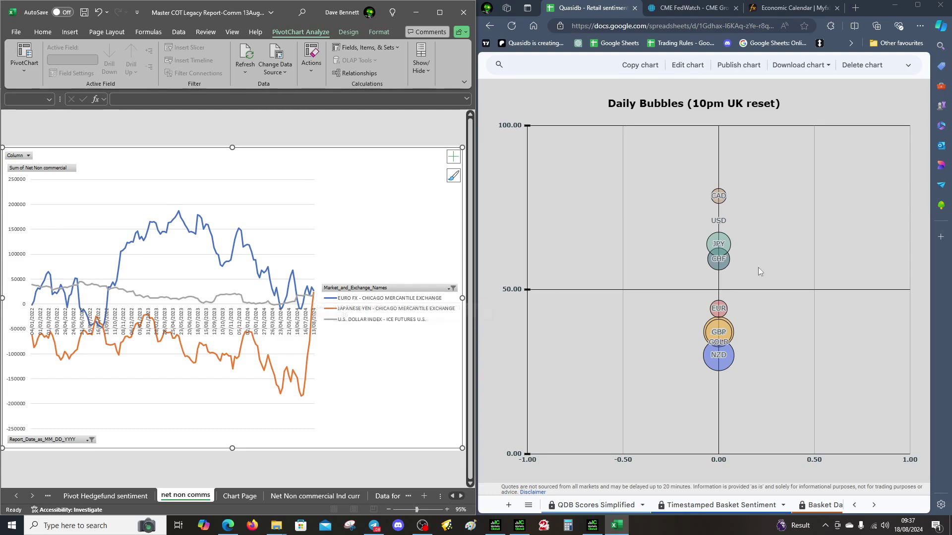
mouse_move(716, 241)
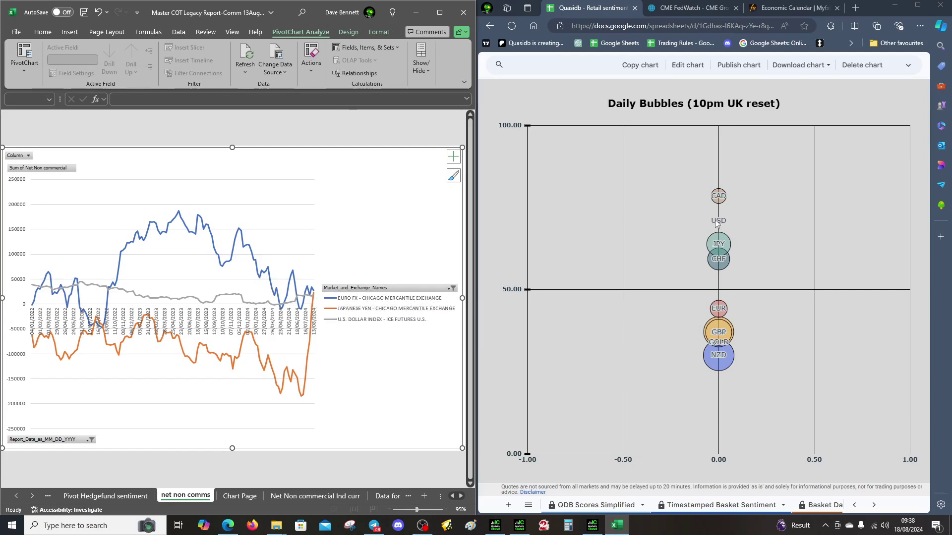
mouse_move(721, 241)
mouse_move(722, 223)
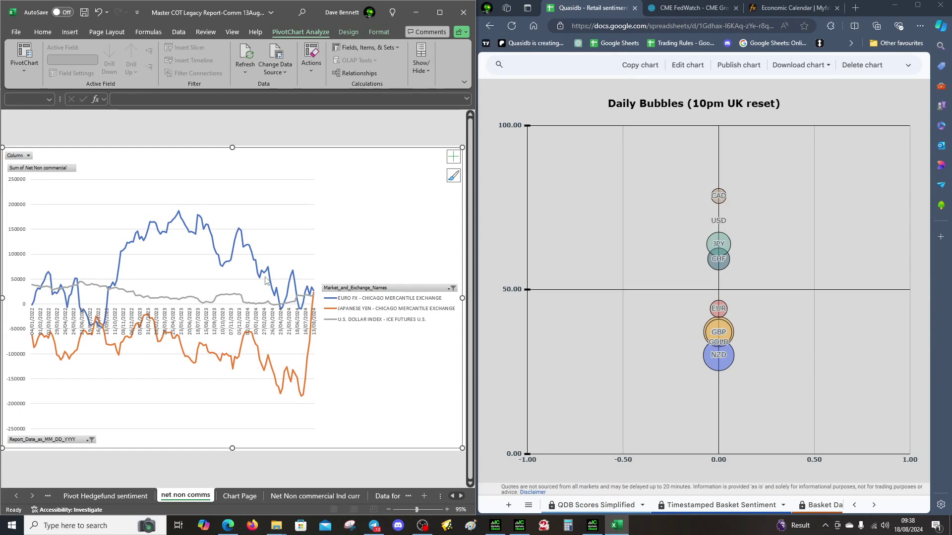
- Replace Euro FX with the Australian dollar in the chart's market filter and check its latest positioning against the sentiment bubbles
left_click(453, 289)
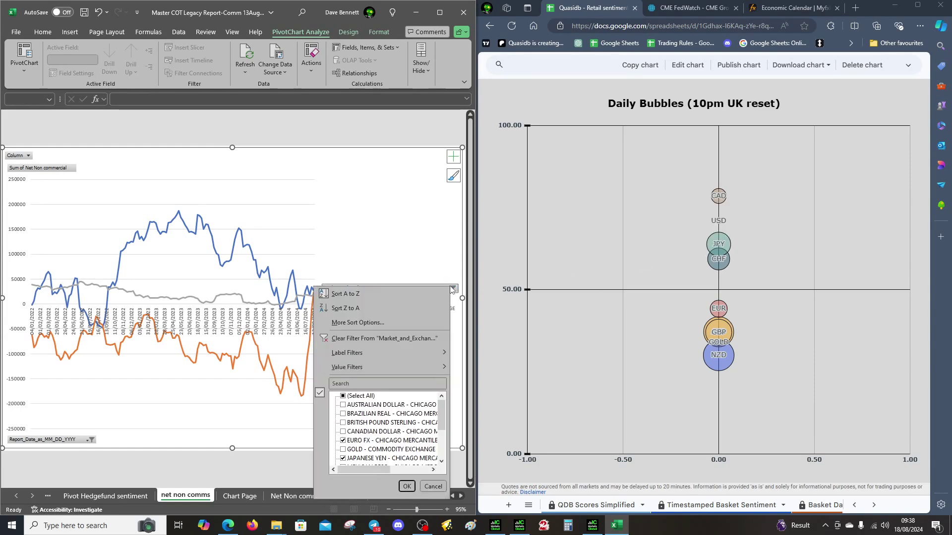
left_click(346, 442)
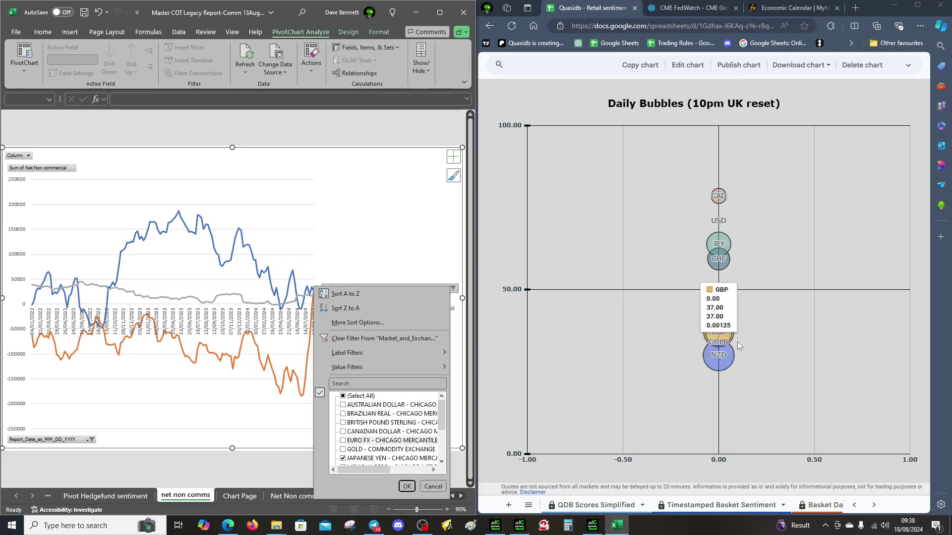
mouse_move(706, 333)
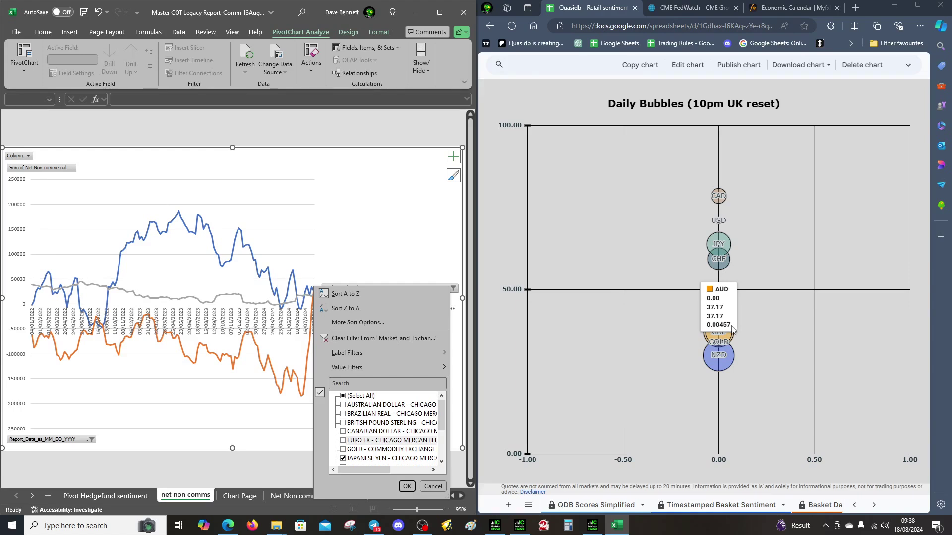
left_click(343, 405)
left_click(406, 486)
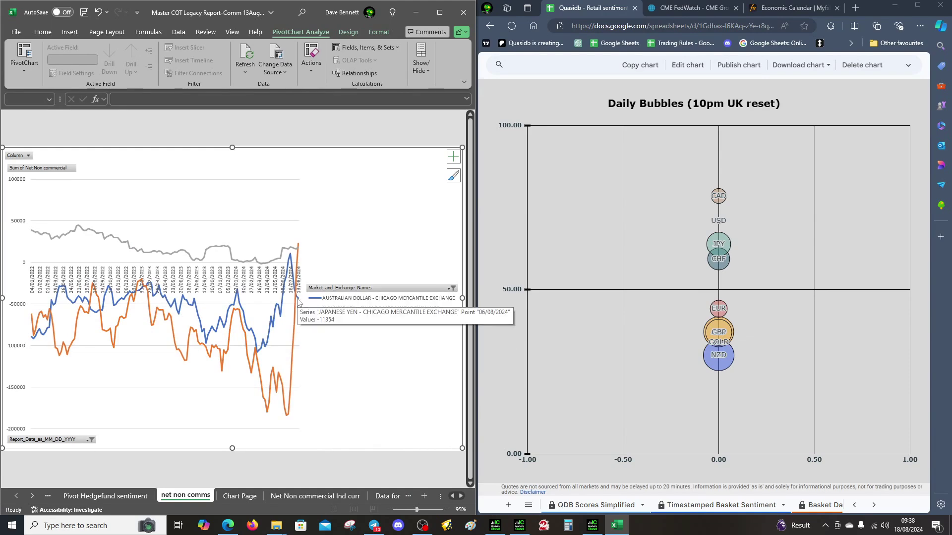
mouse_move(298, 299)
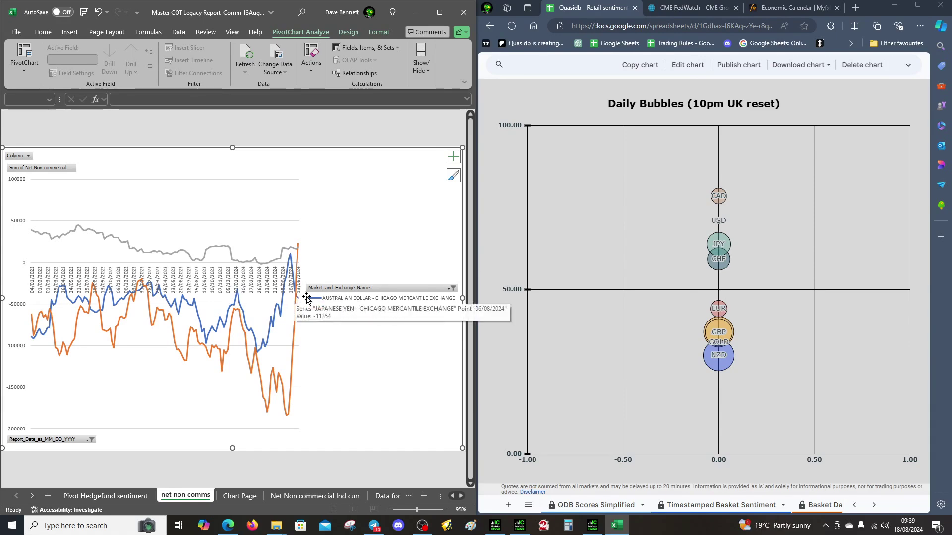
mouse_move(723, 274)
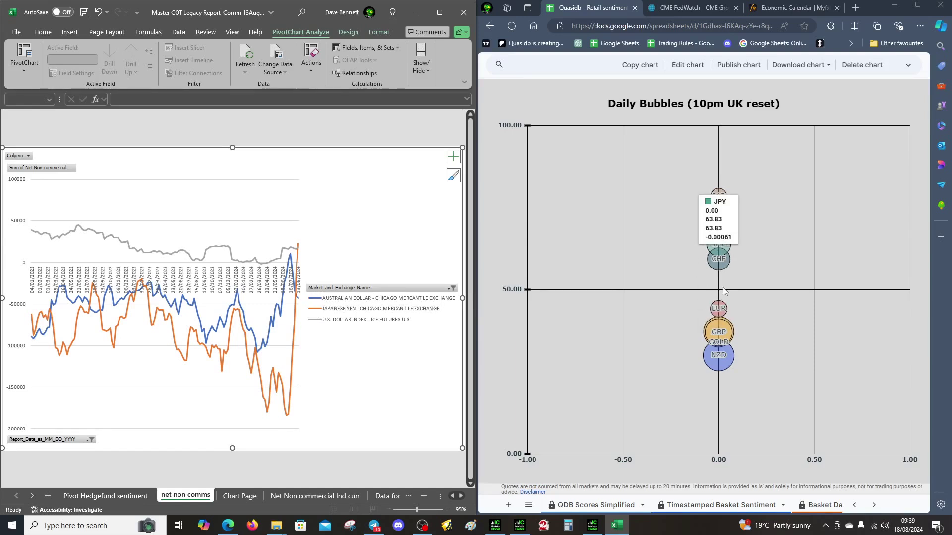
- Replace the Australian dollar with the British pound in the chart's market filter and examine the pound's most recent points
left_click(453, 289)
left_click(342, 410)
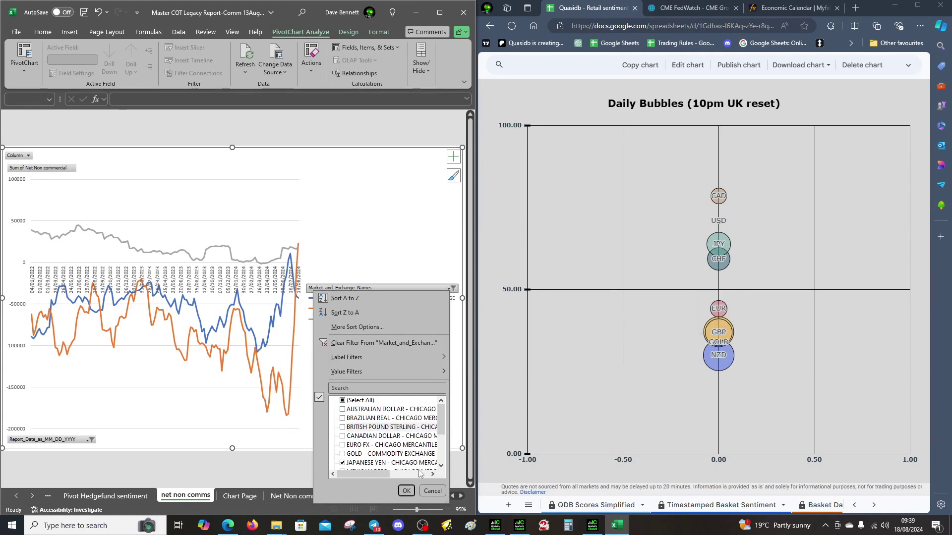
left_click(406, 491)
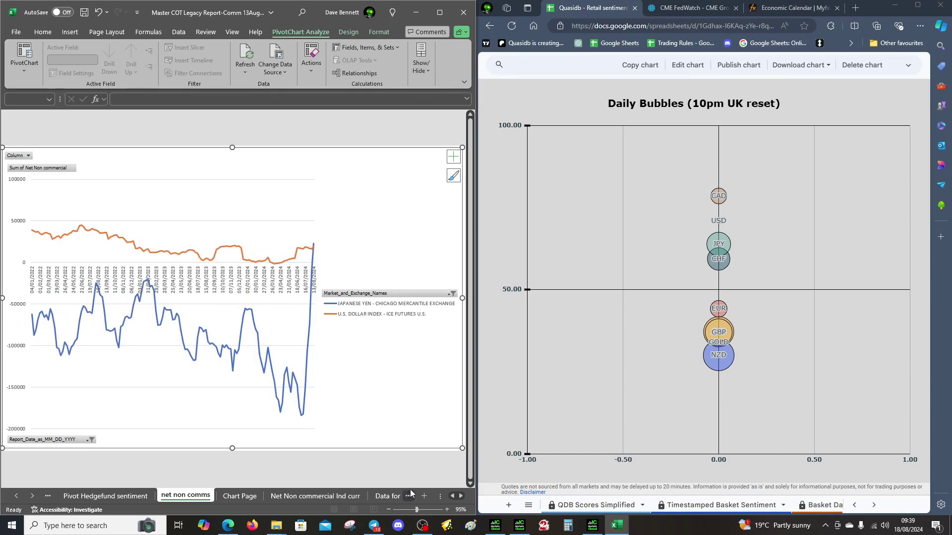
left_click(452, 294)
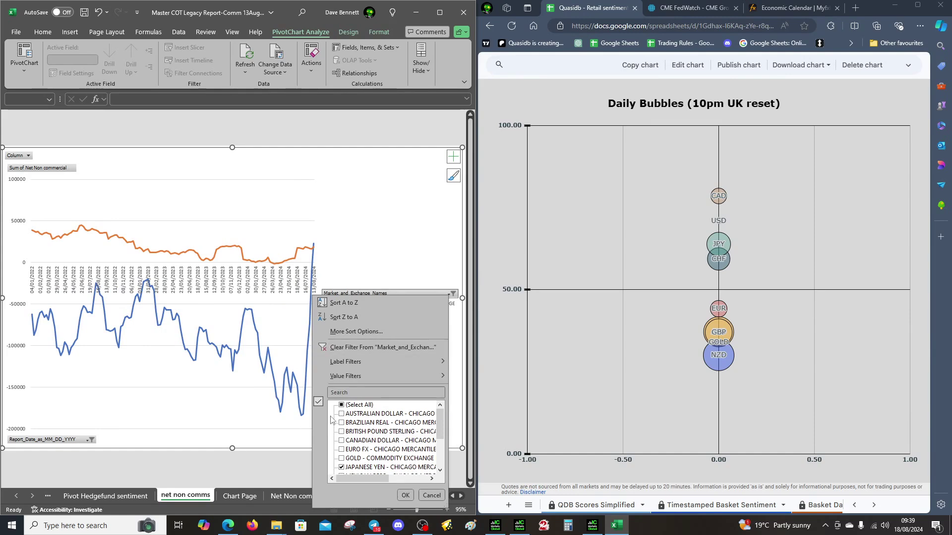
left_click(342, 432)
left_click(405, 495)
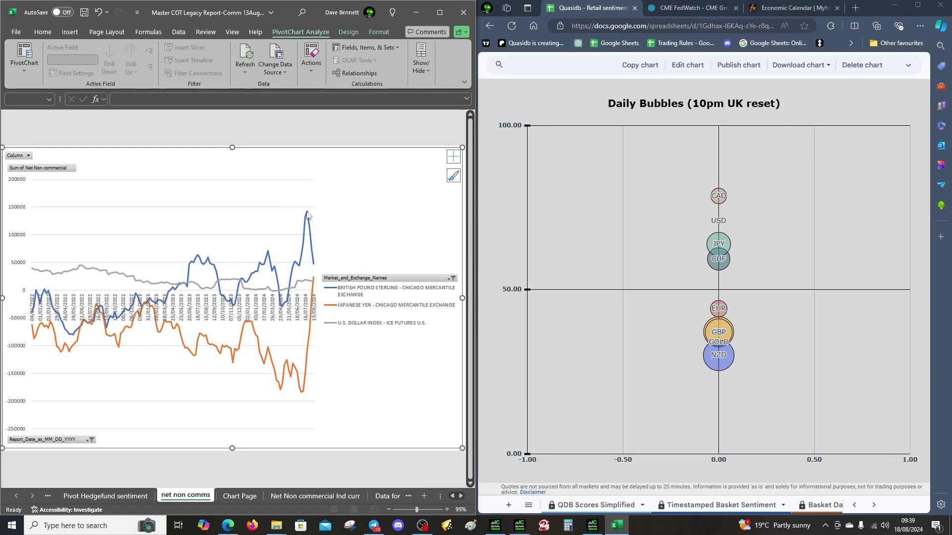
mouse_move(314, 264)
mouse_move(307, 214)
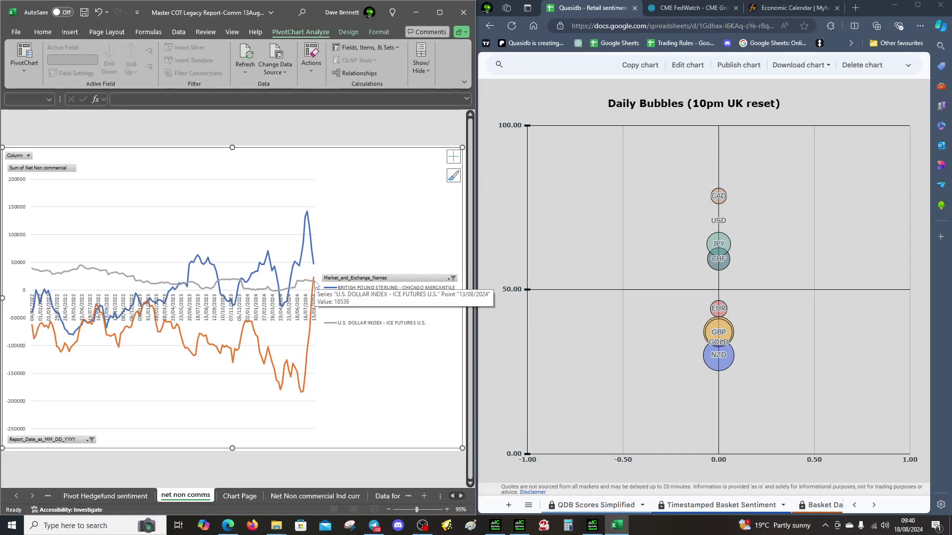
- Replace the British pound with the Canadian dollar in the chart's market filter and compare it with the CAD and USD bubbles
left_click(448, 279)
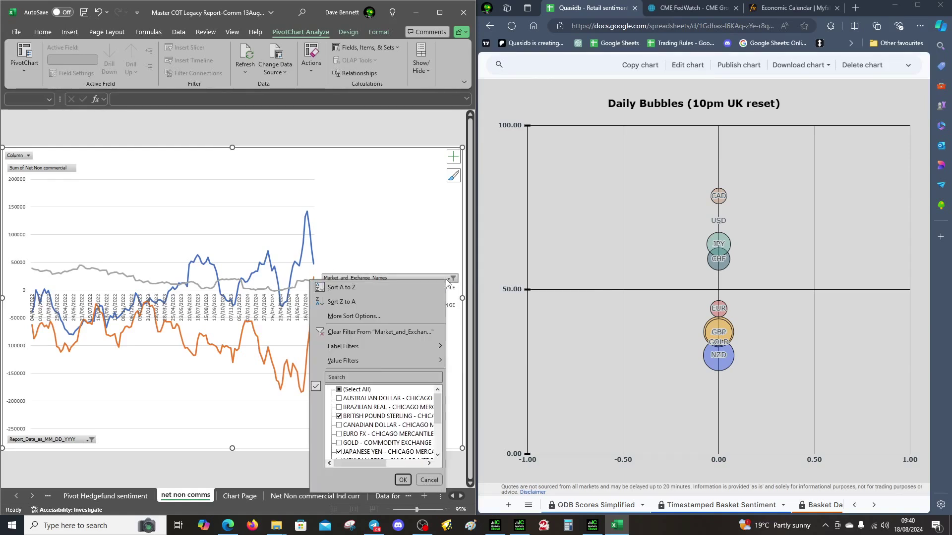
left_click(363, 416)
left_click(359, 425)
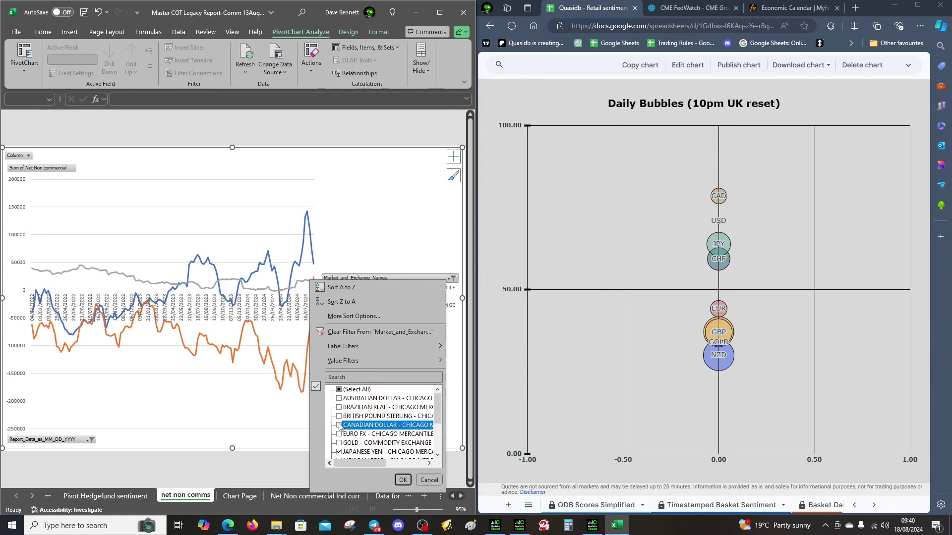
left_click(402, 481)
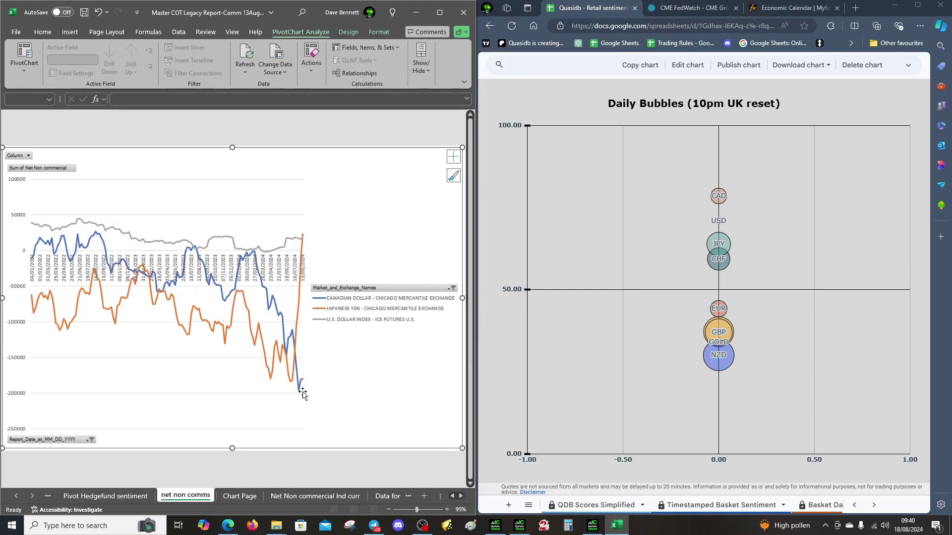
mouse_move(299, 395)
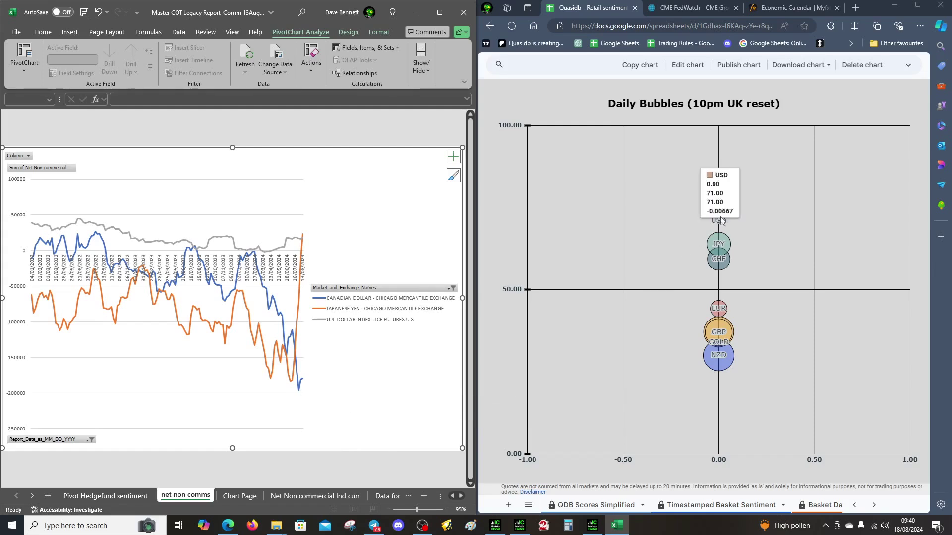
mouse_move(724, 198)
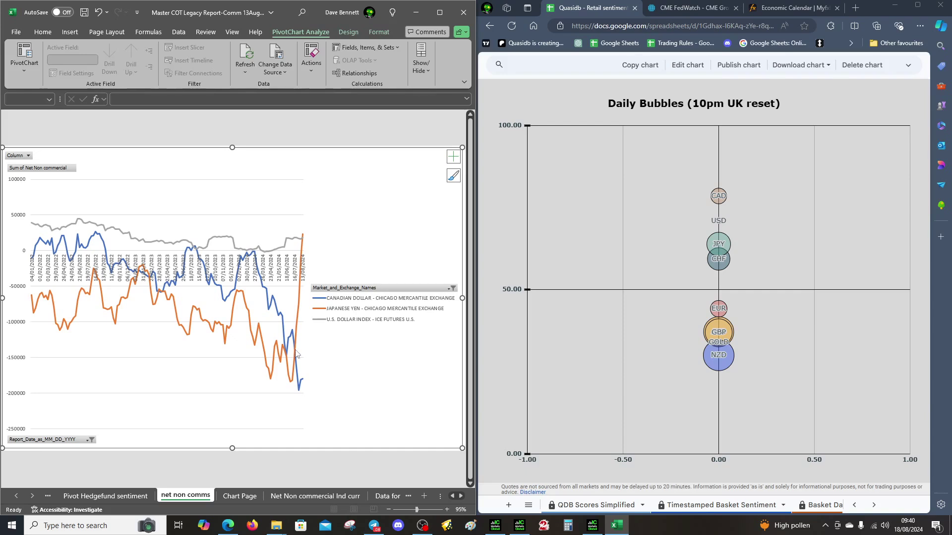
mouse_move(295, 353)
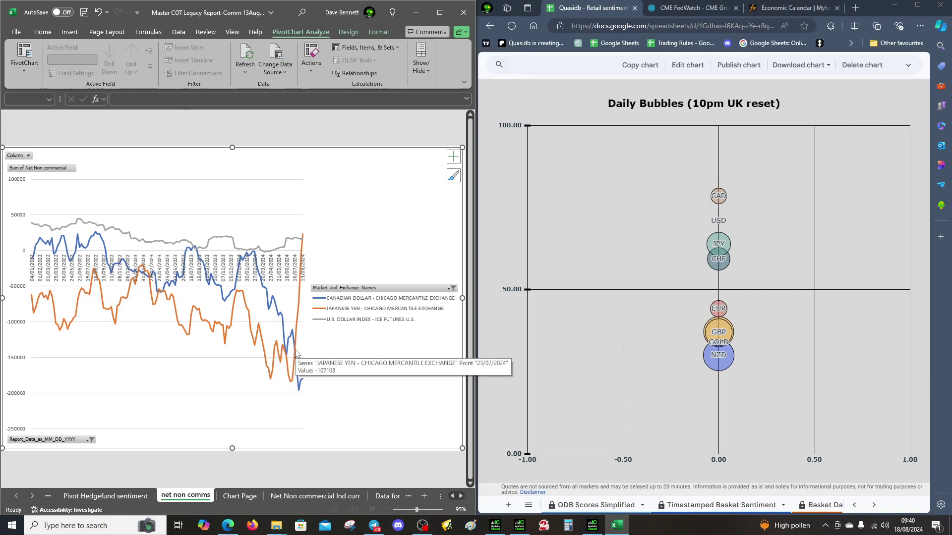
- Replace the Canadian dollar with gold in the chart's market filter and examine gold's latest net non-commercial positioning
left_click(452, 288)
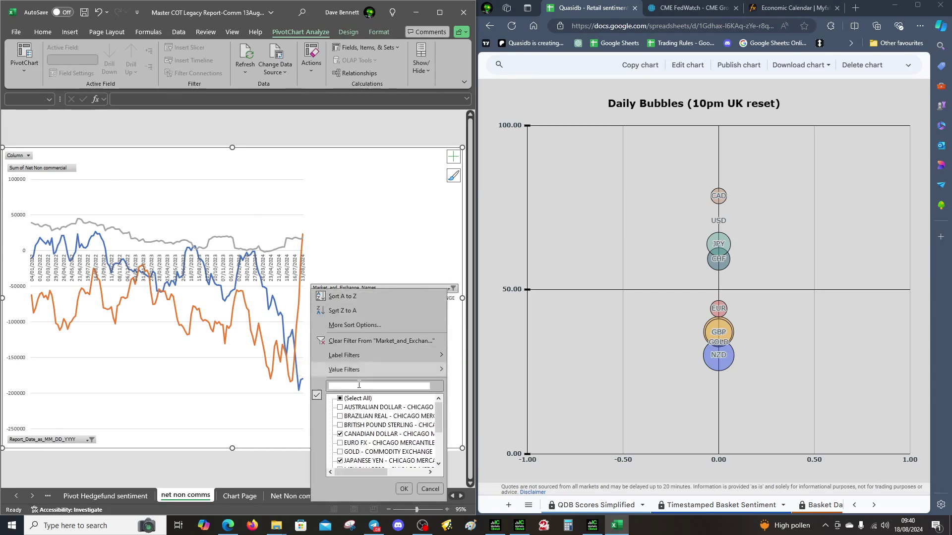
left_click(340, 434)
left_click(340, 452)
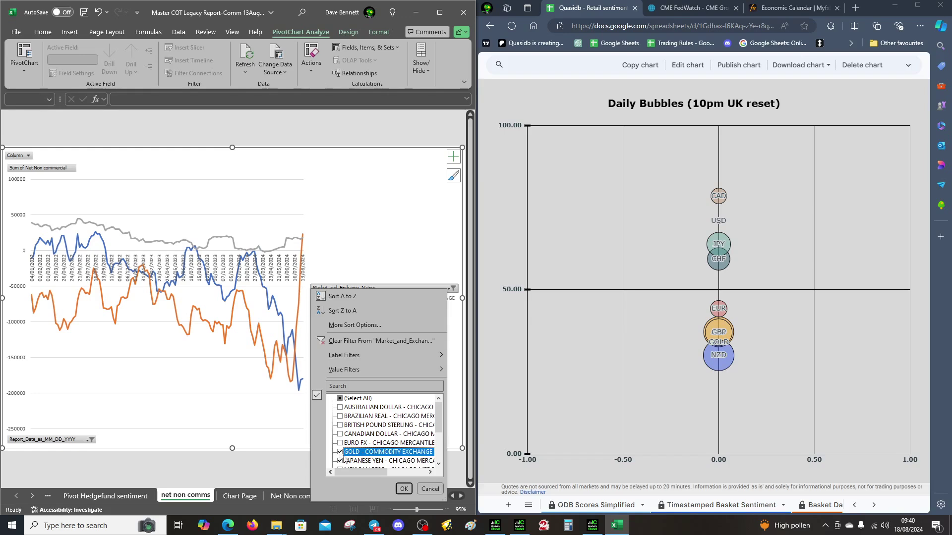
left_click(404, 489)
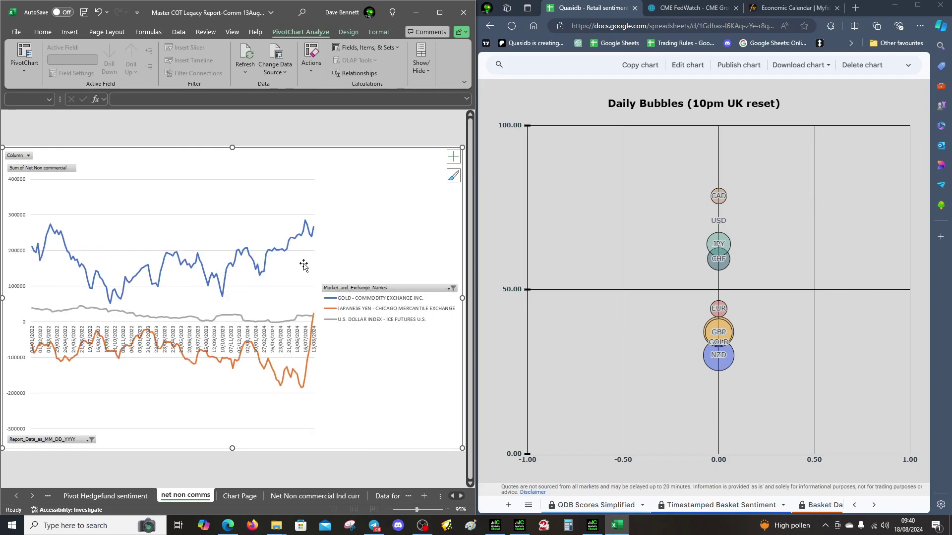
mouse_move(313, 239)
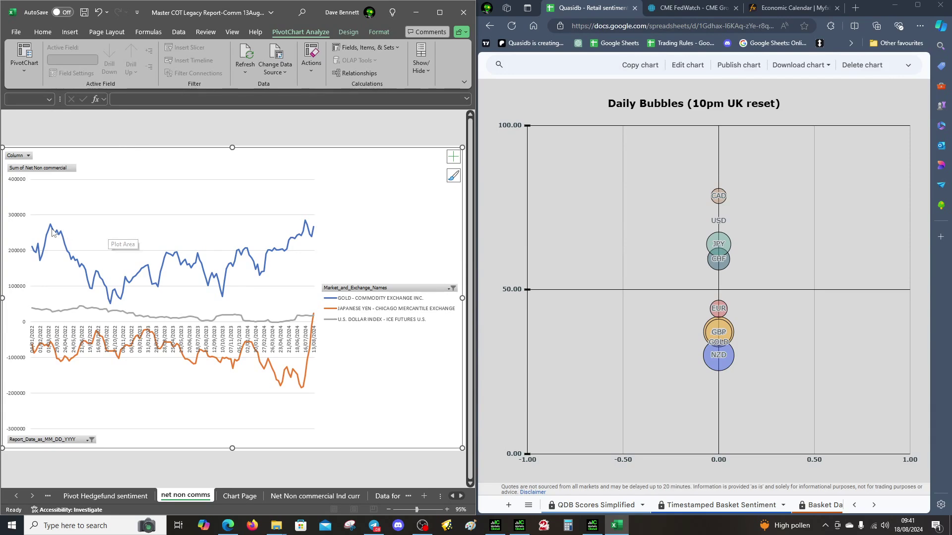
- Compare gold's past and recent net non-commercial peaks with the gold bubble on the Daily Bubbles chart
mouse_move(50, 227)
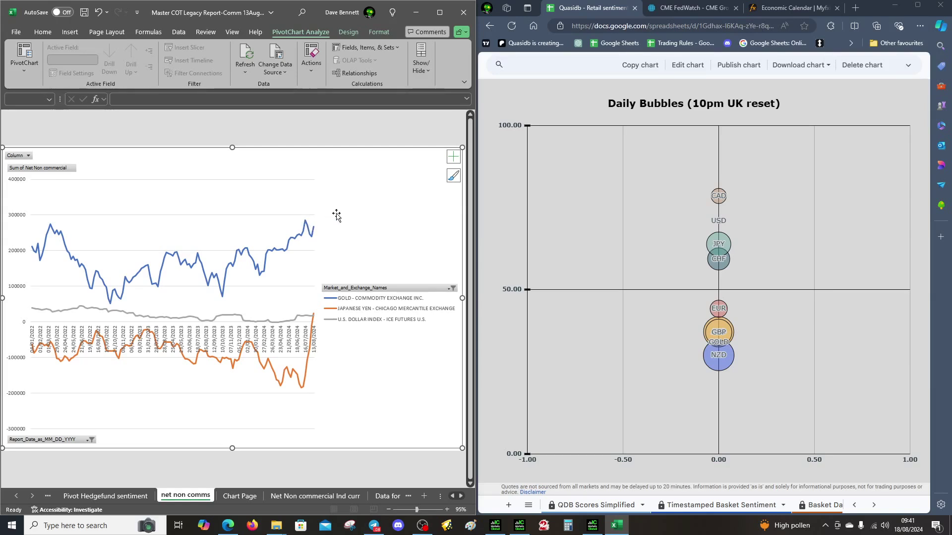
mouse_move(720, 348)
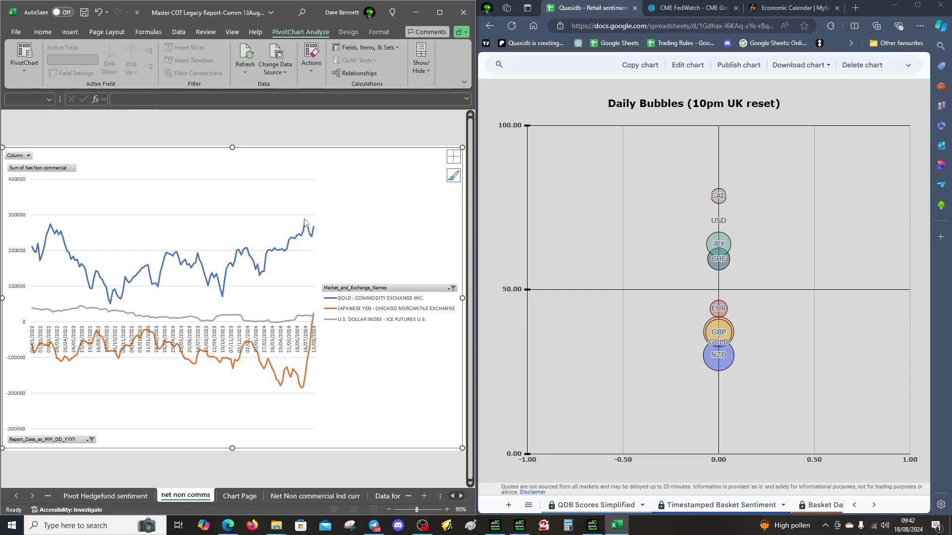
mouse_move(728, 323)
mouse_move(314, 240)
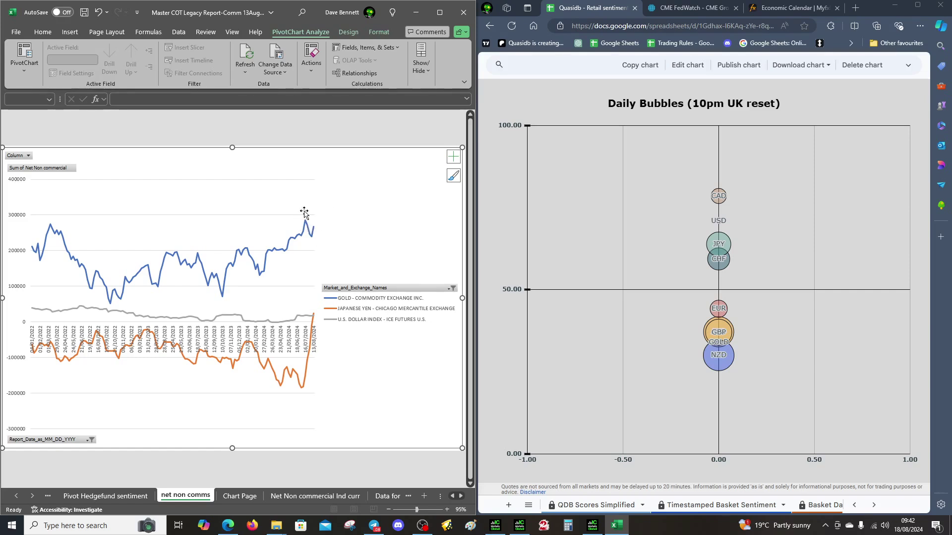
- Switch to Telegram and view the "2520 SLC" chart photo among the latest QuasiDB chat group messages, then return to the charts
left_click(373, 525)
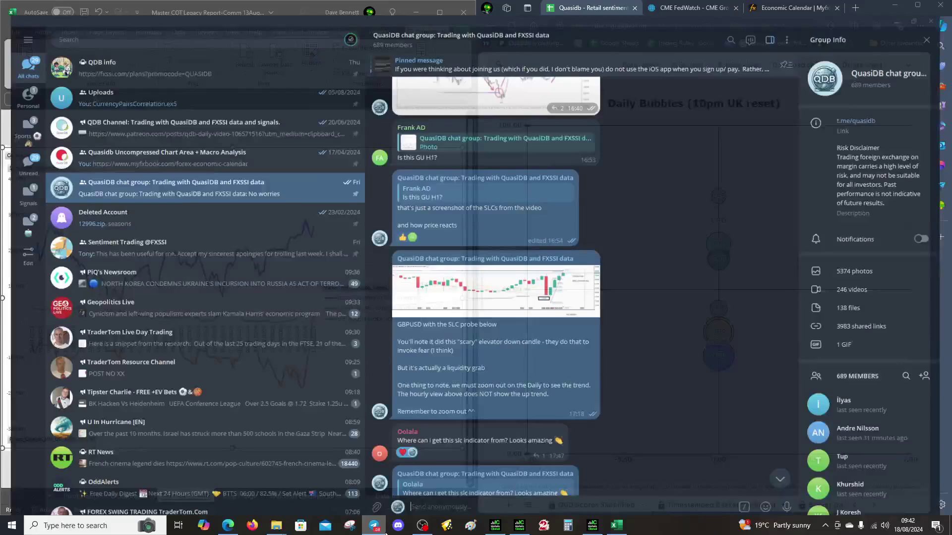
scroll(493, 343, "down", 6)
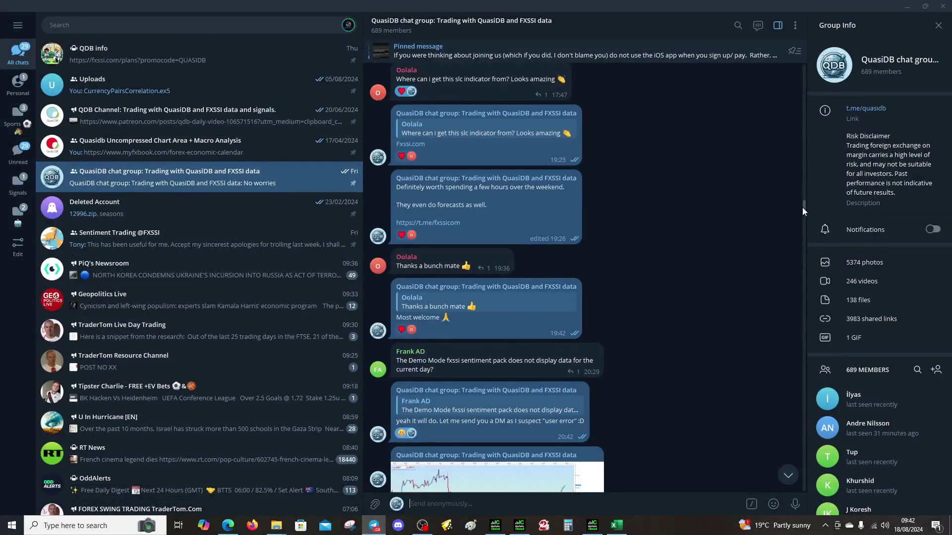
left_click_drag(804, 207, 800, 493)
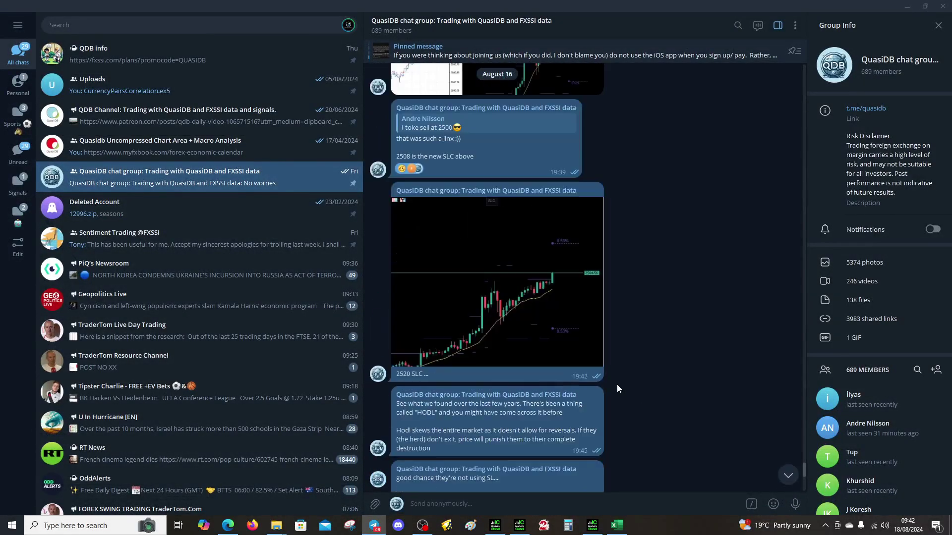
left_click(576, 213)
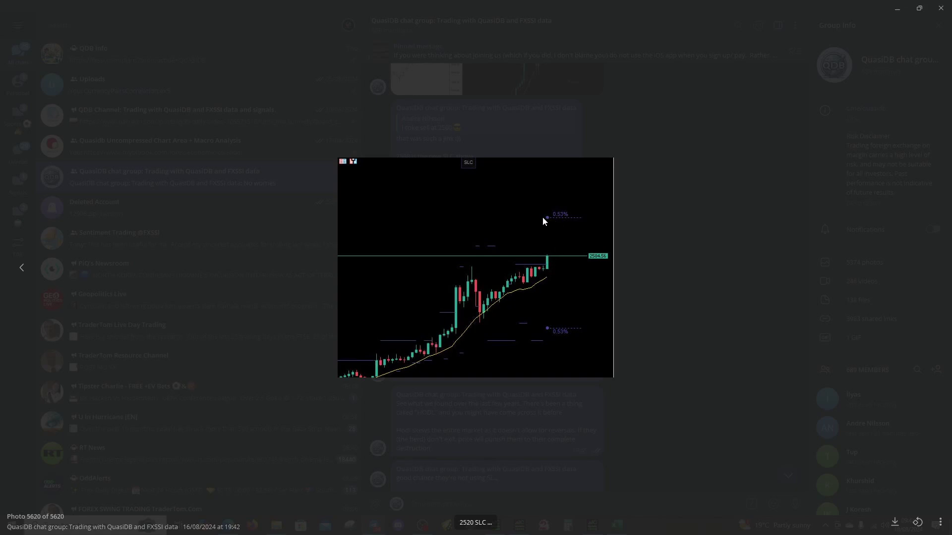
key("Escape")
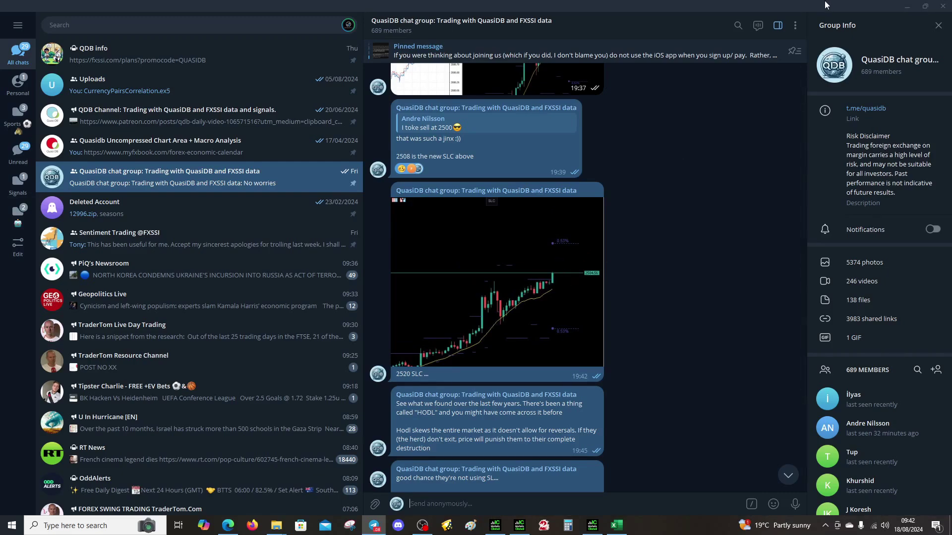
left_click(905, 6)
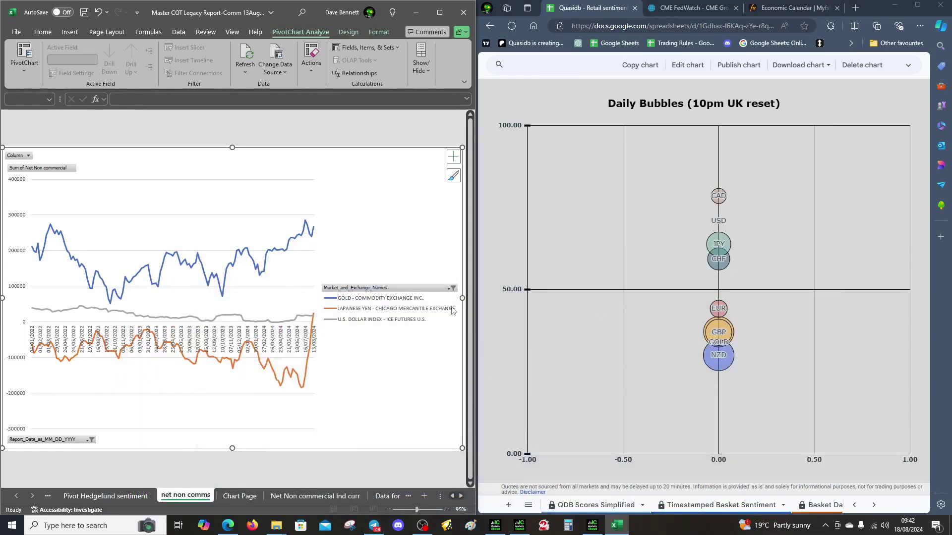
- Replace gold with the New Zealand dollar in the chart's market filter and compare its latest positioning with the NZD bubble
left_click(452, 289)
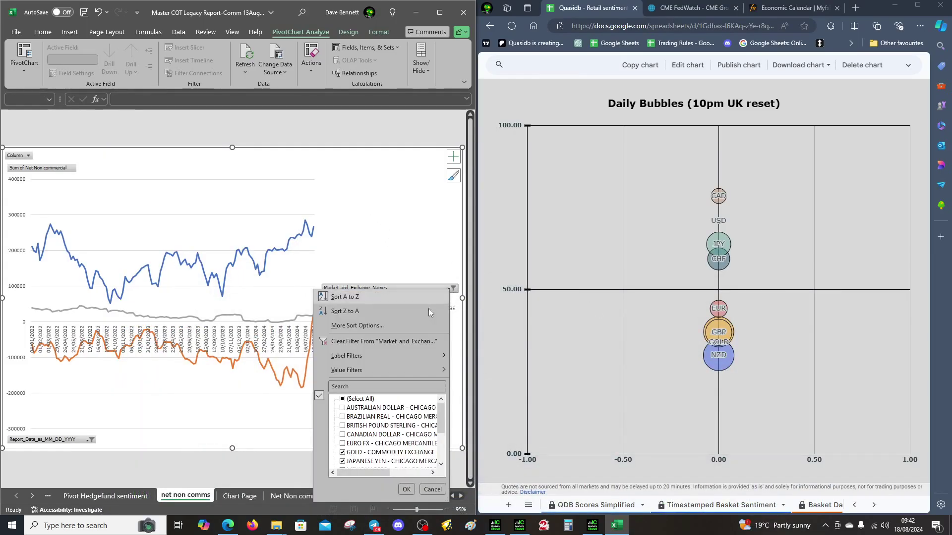
left_click(342, 452)
scroll(400, 434, "down", 1)
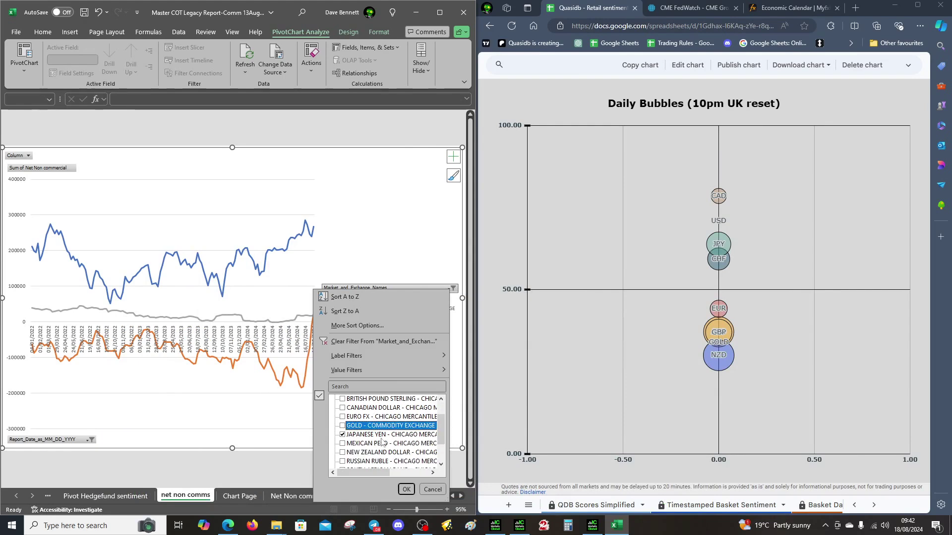
left_click(342, 453)
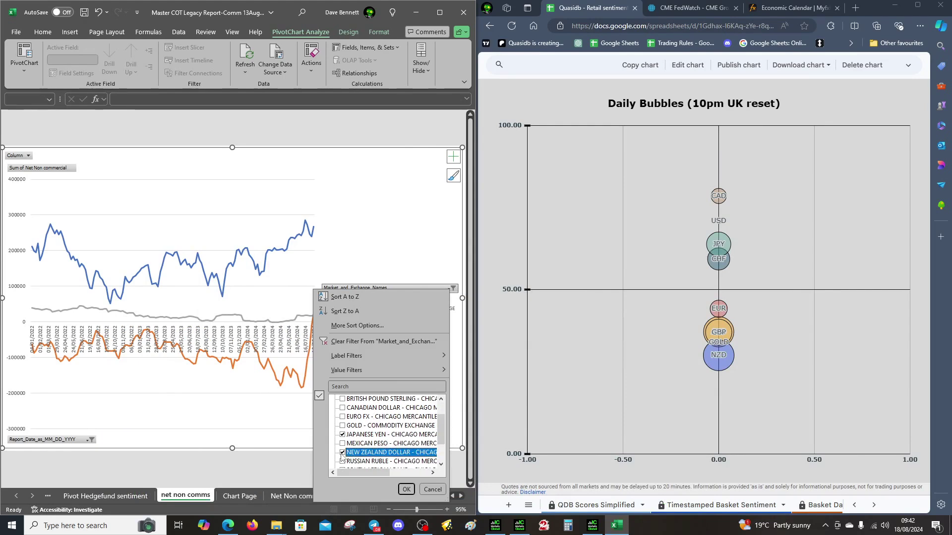
left_click(406, 489)
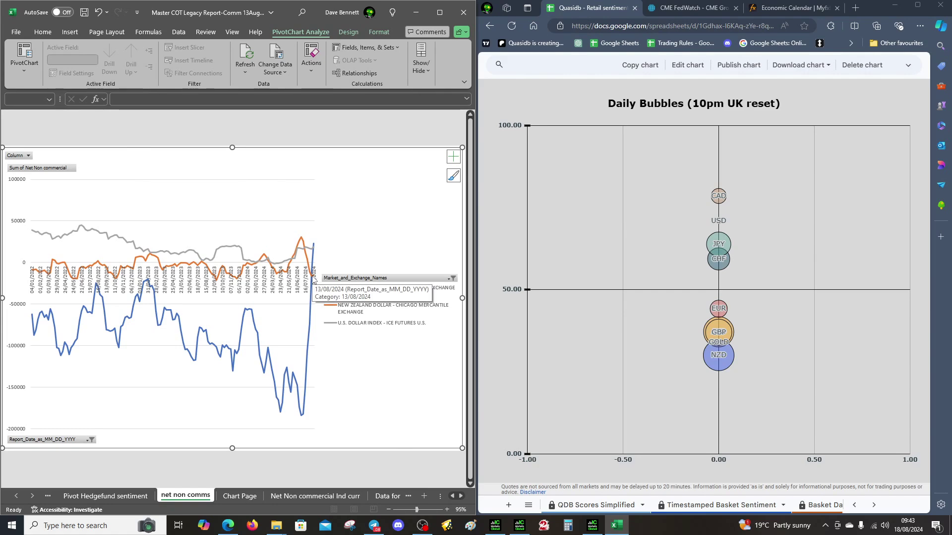
mouse_move(723, 360)
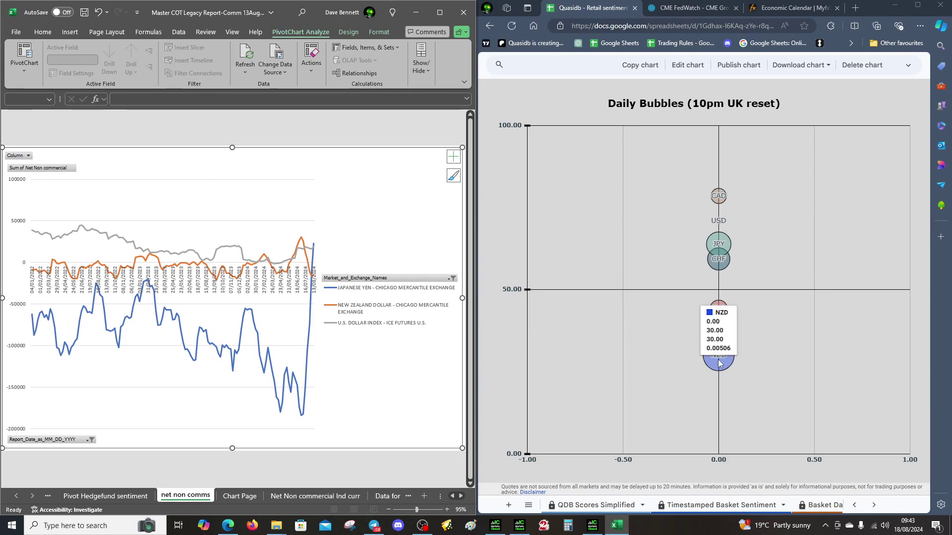
- Open the QDB Scores sheet and examine the daily change of NZDCAD
left_click(529, 505)
scroll(588, 467, "up", 3)
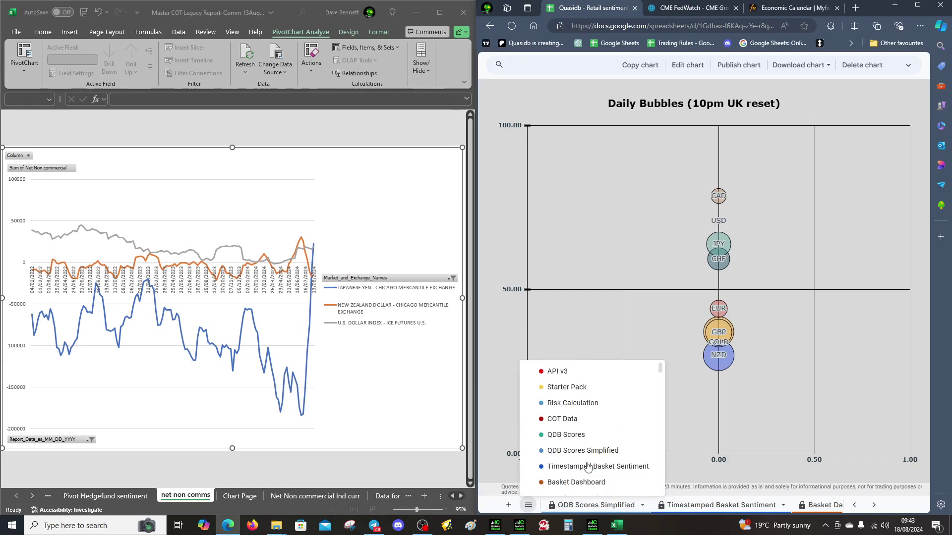
left_click(582, 433)
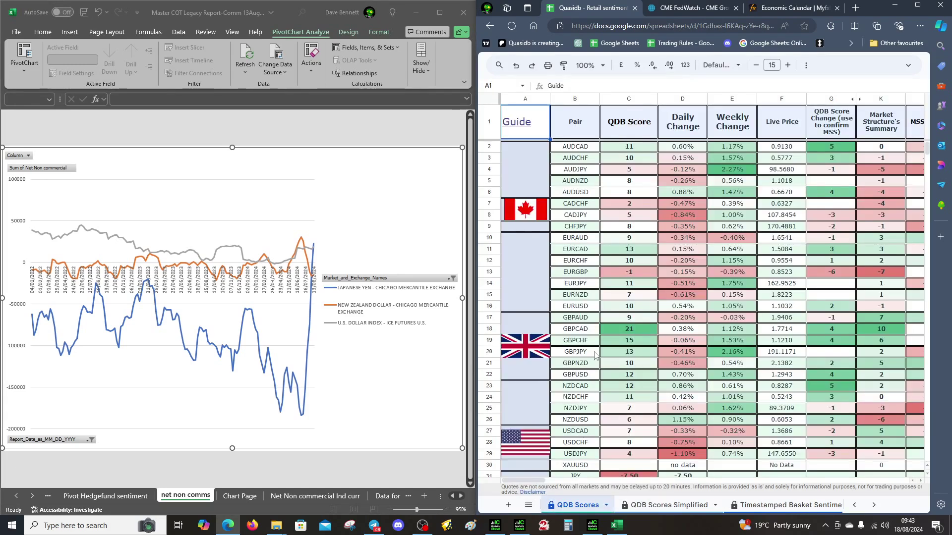
left_click(683, 389)
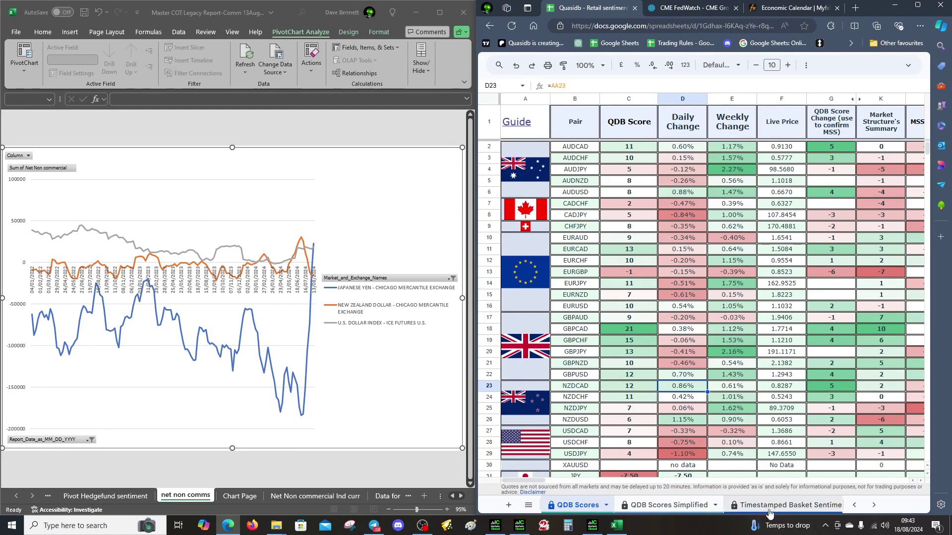
- Return to the Daily bubbles sheet and compare the NZD and CAD sentiment bubbles
scroll(772, 512, "down", 2)
scroll(773, 512, "down", 3)
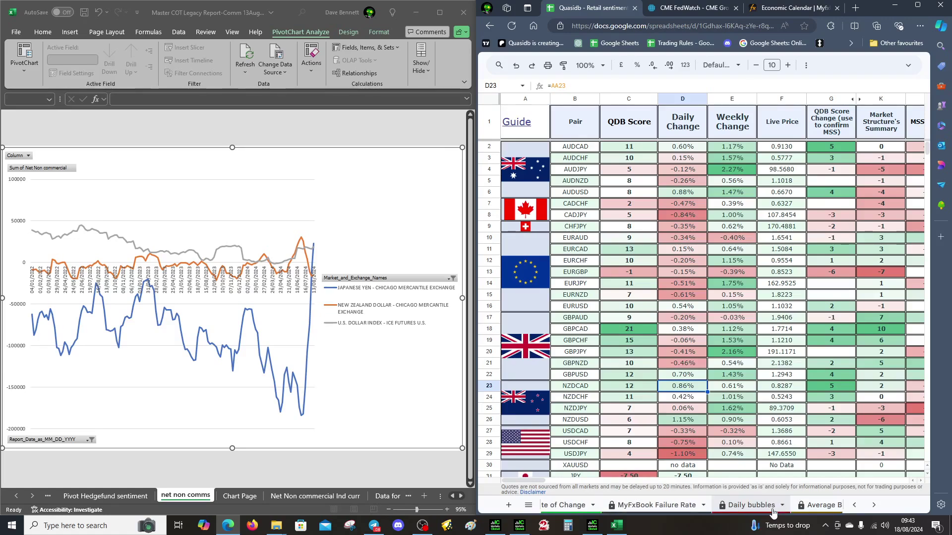
left_click(751, 505)
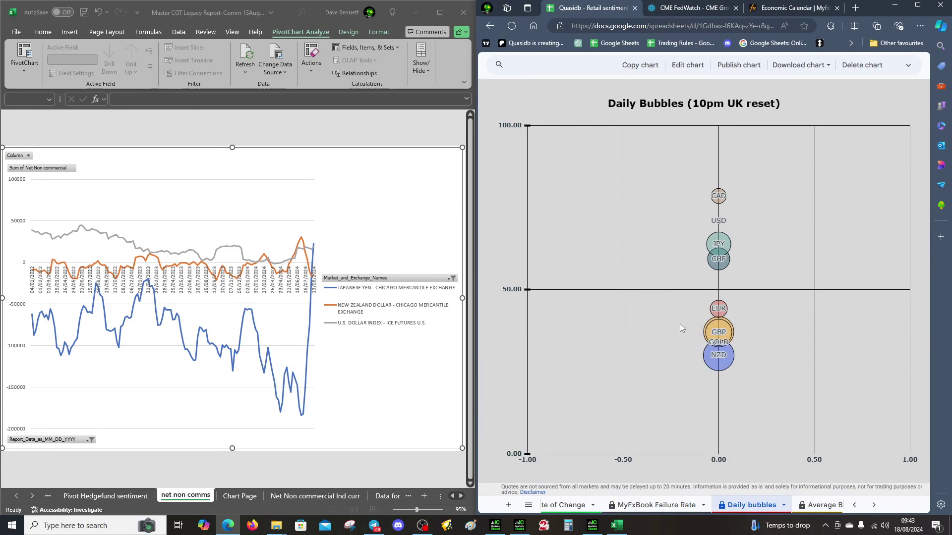
mouse_move(710, 372)
mouse_move(707, 355)
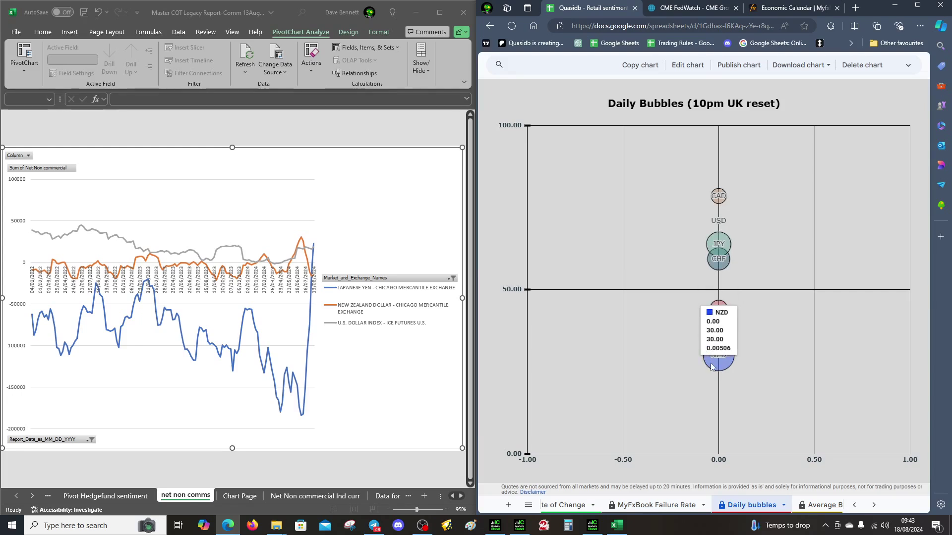
mouse_move(717, 195)
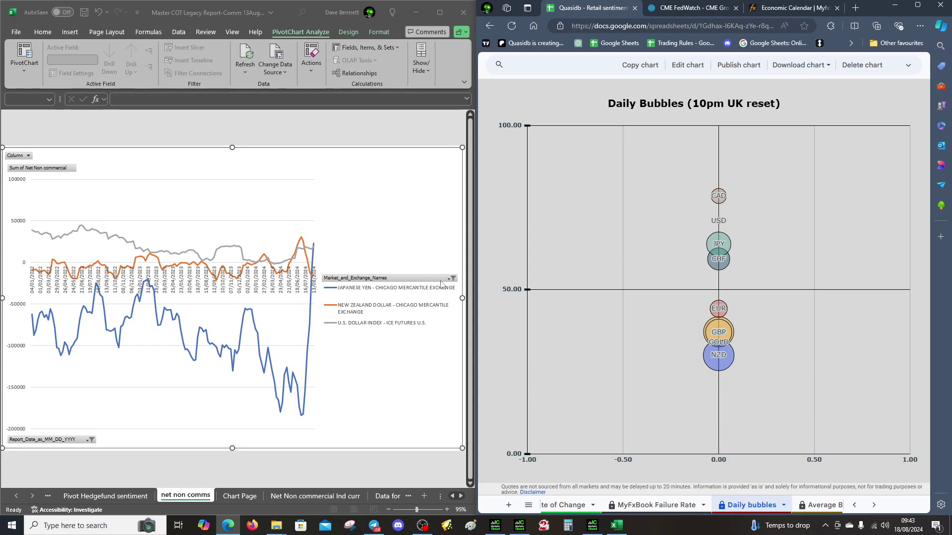
- Replace the New Zealand dollar with the Swiss franc in the chart's market filter and compare it with the CHF bubble
left_click(445, 284)
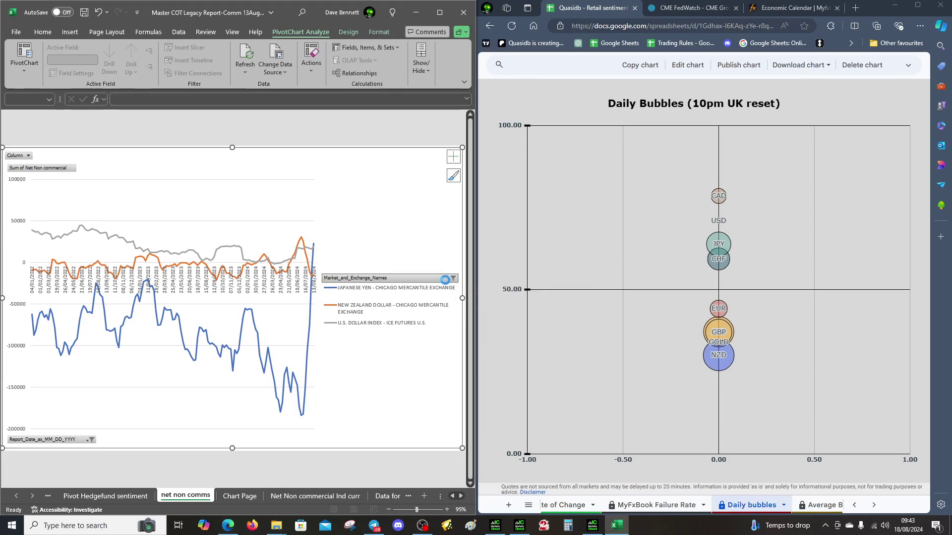
left_click(452, 278)
scroll(355, 412, "down", 3)
left_click(339, 409)
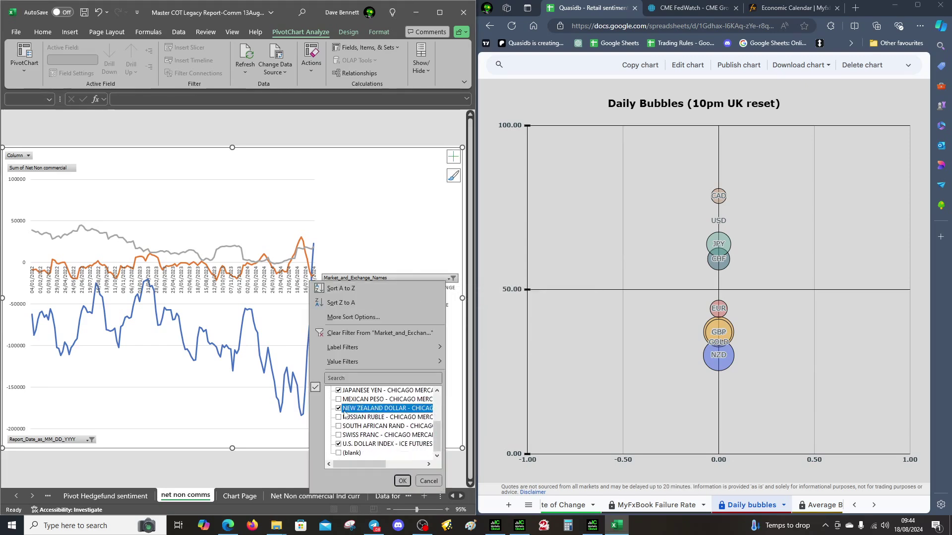
left_click(338, 426)
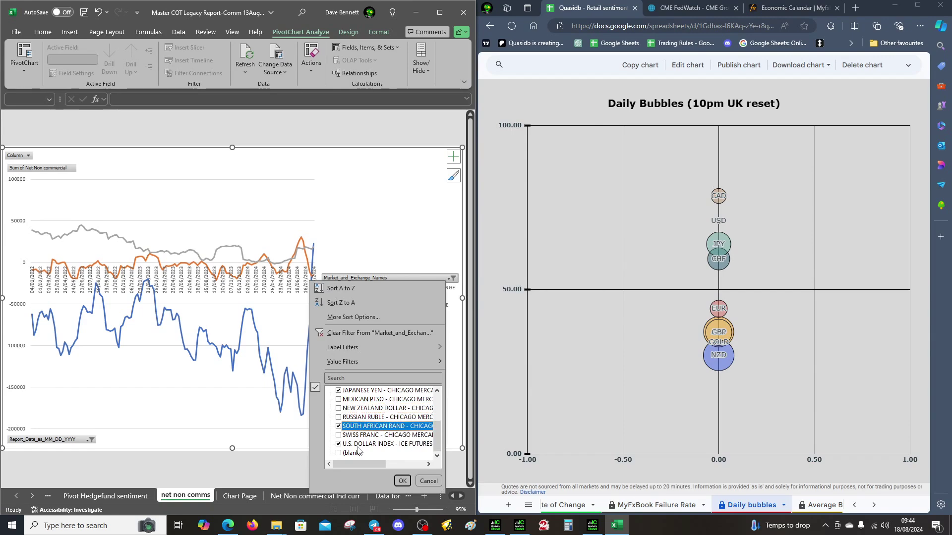
left_click(338, 426)
left_click(338, 435)
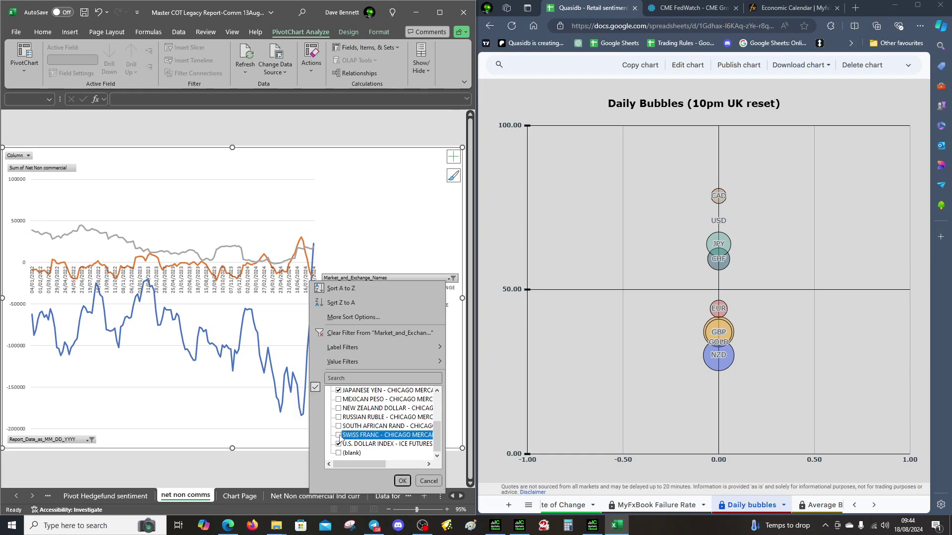
left_click(402, 481)
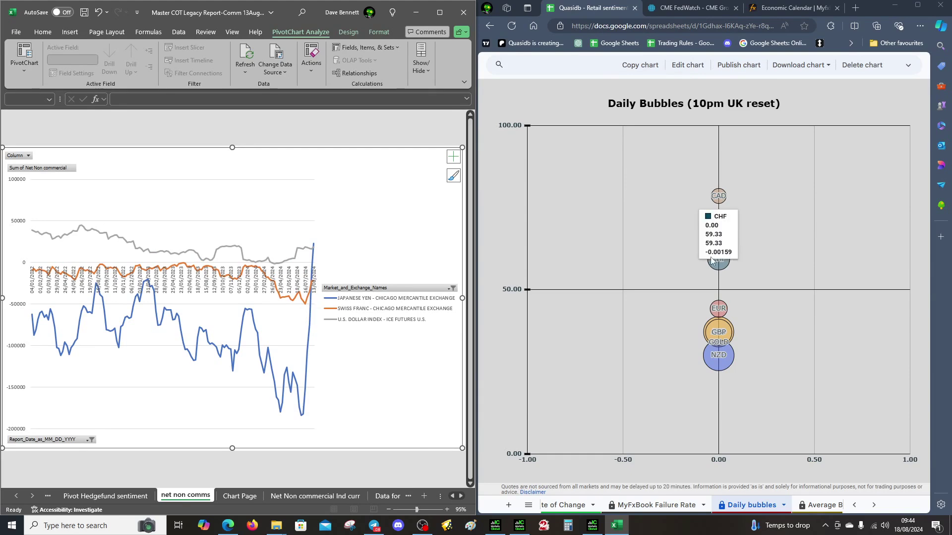
mouse_move(728, 258)
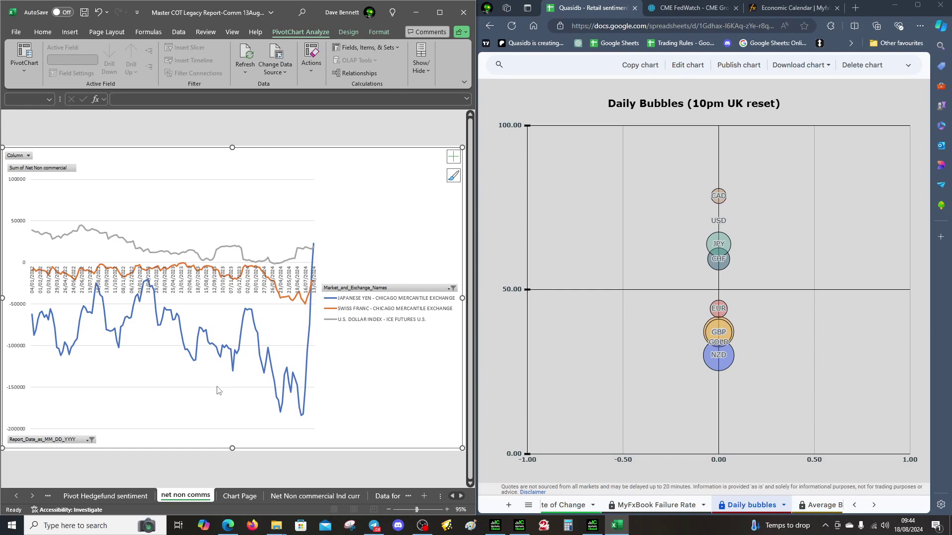
- Check the CME FedWatch target rate probabilities for the 18 Sep 2024 meeting, then recheck the gold and CAD sentiment bubbles
left_click(686, 7)
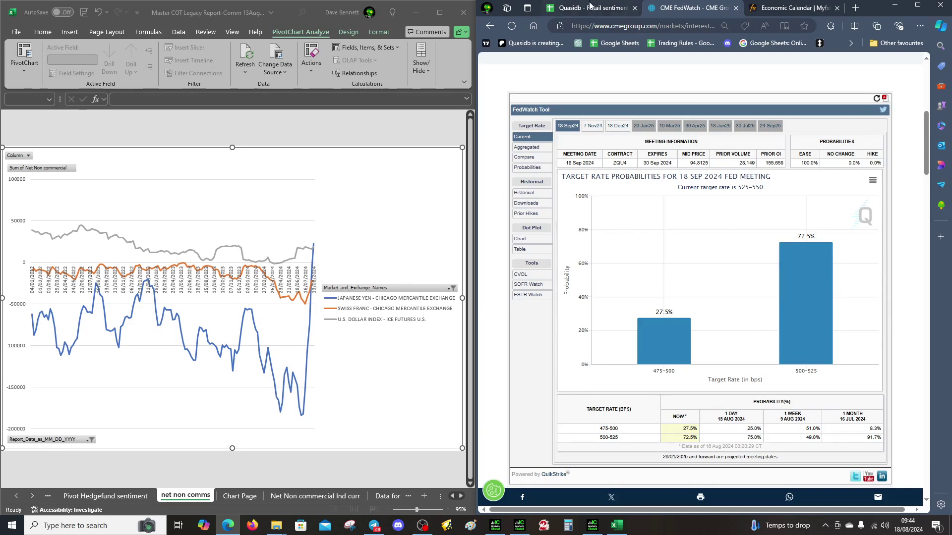
left_click(589, 7)
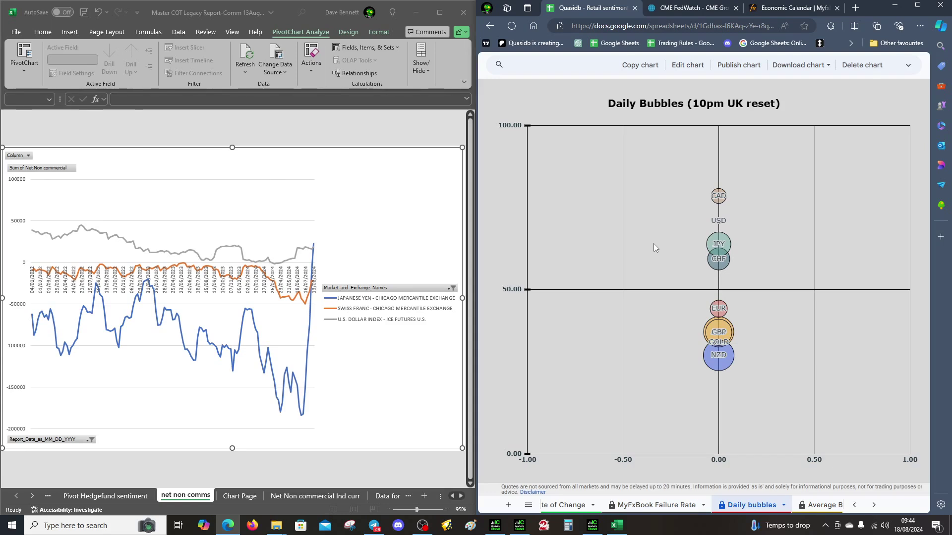
mouse_move(725, 341)
mouse_move(725, 193)
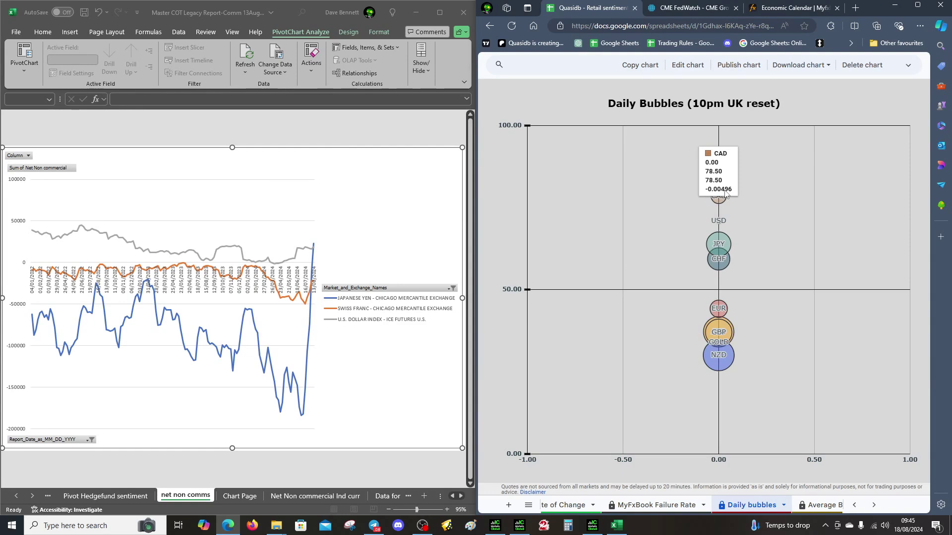